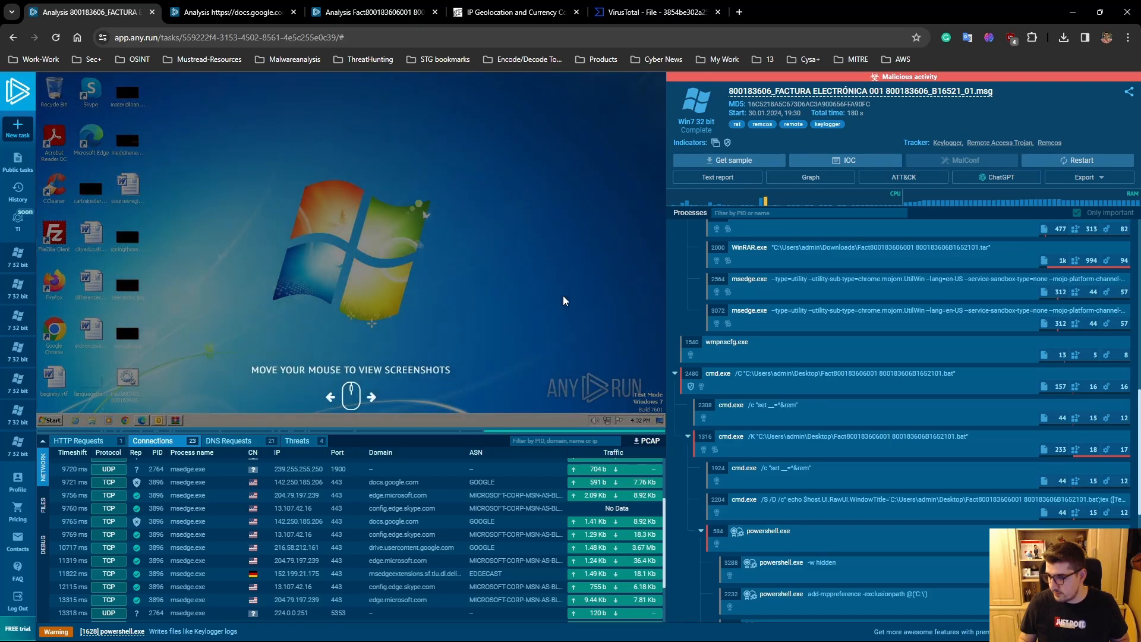
{"action": "key", "text": "alt+Tab"}
{"action": "key", "text": "Tab"}
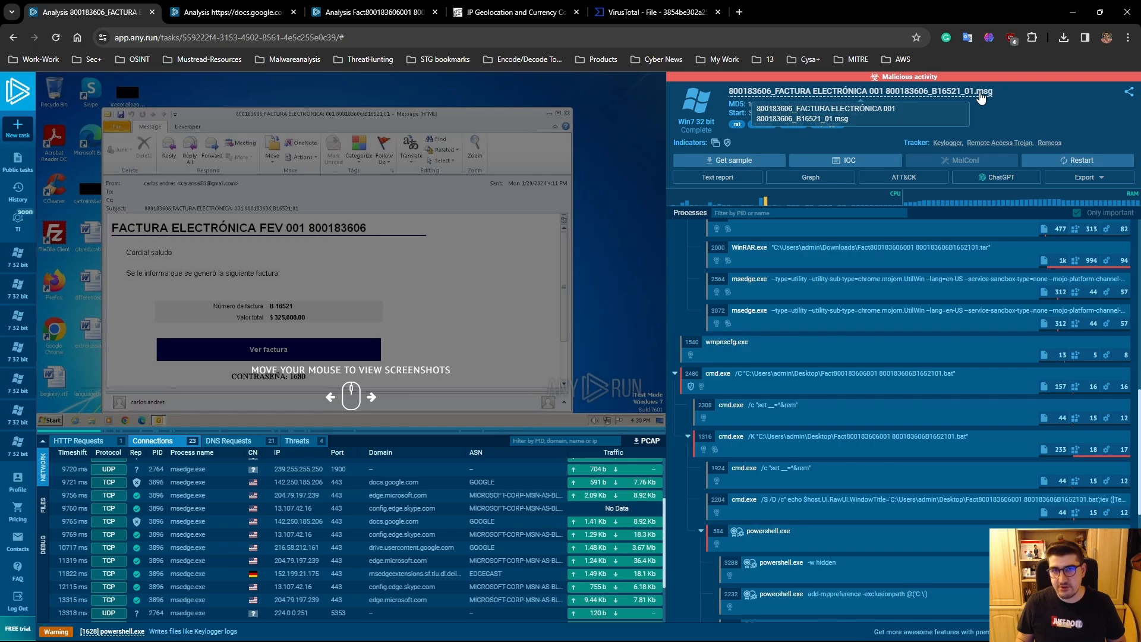
- Examine the IOCs and email headers in the static analysis of the submitted .msg file, then close it
{"action": "left_click", "coordinate": [900, 92]}
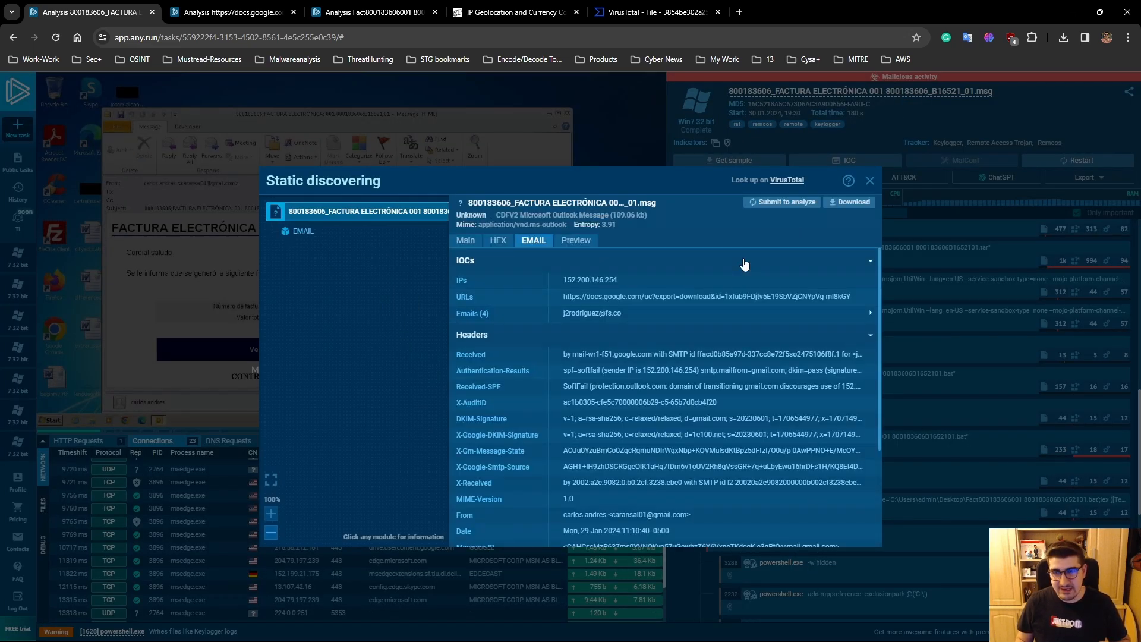
{"action": "left_click_drag", "start_coordinate": [879, 324], "coordinate": [879, 369]}
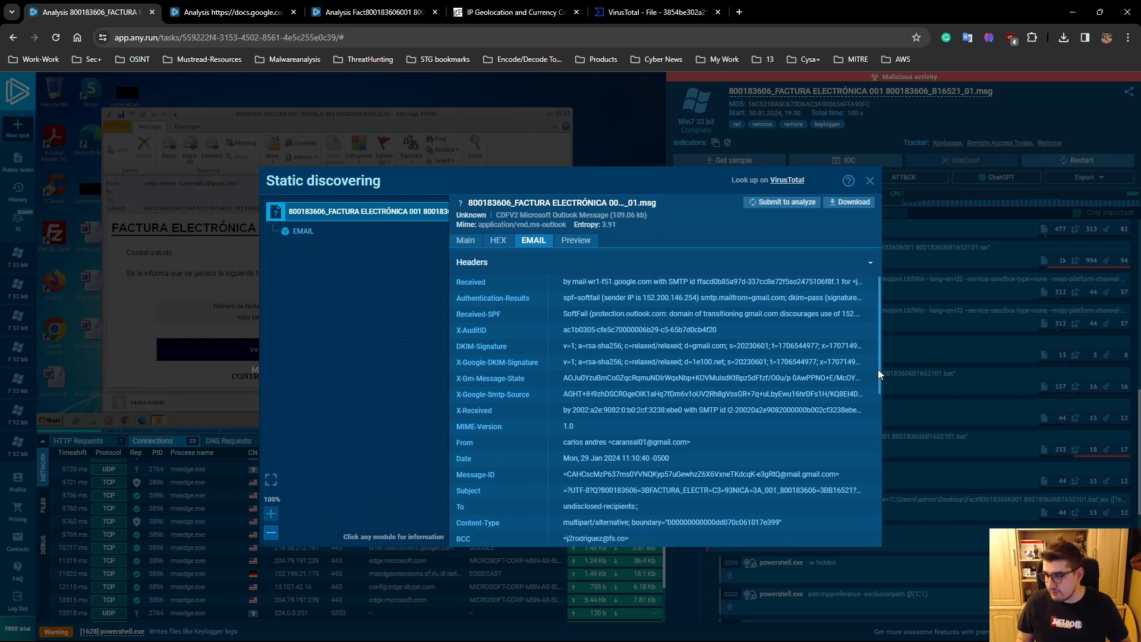
{"action": "left_click_drag", "start_coordinate": [878, 369], "coordinate": [880, 370]}
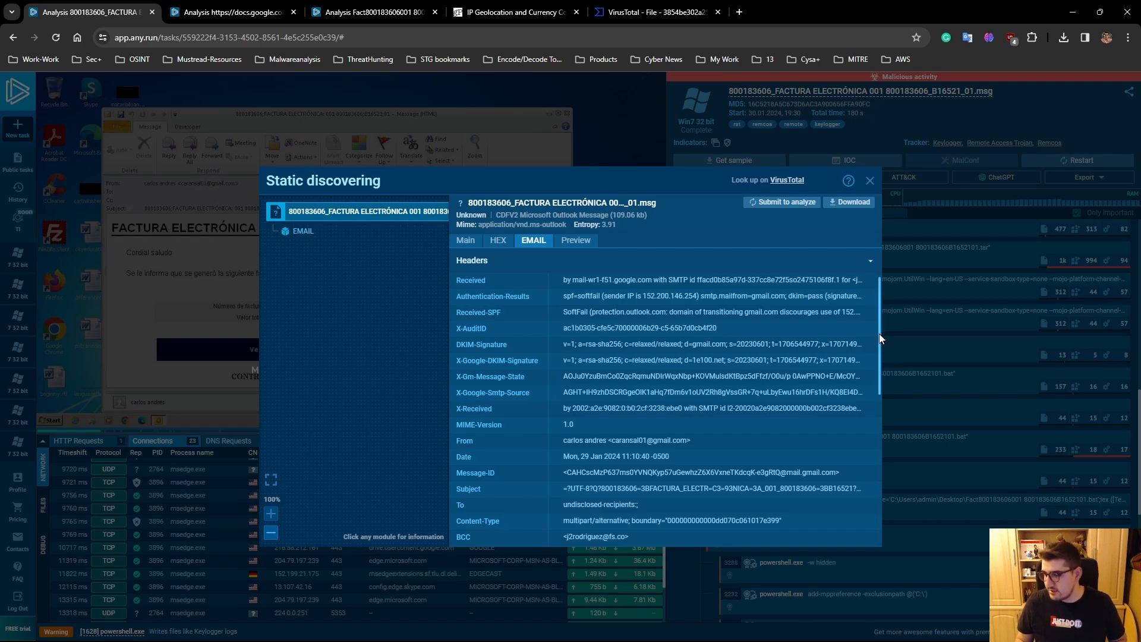
{"action": "left_click_drag", "start_coordinate": [879, 333], "coordinate": [879, 339]}
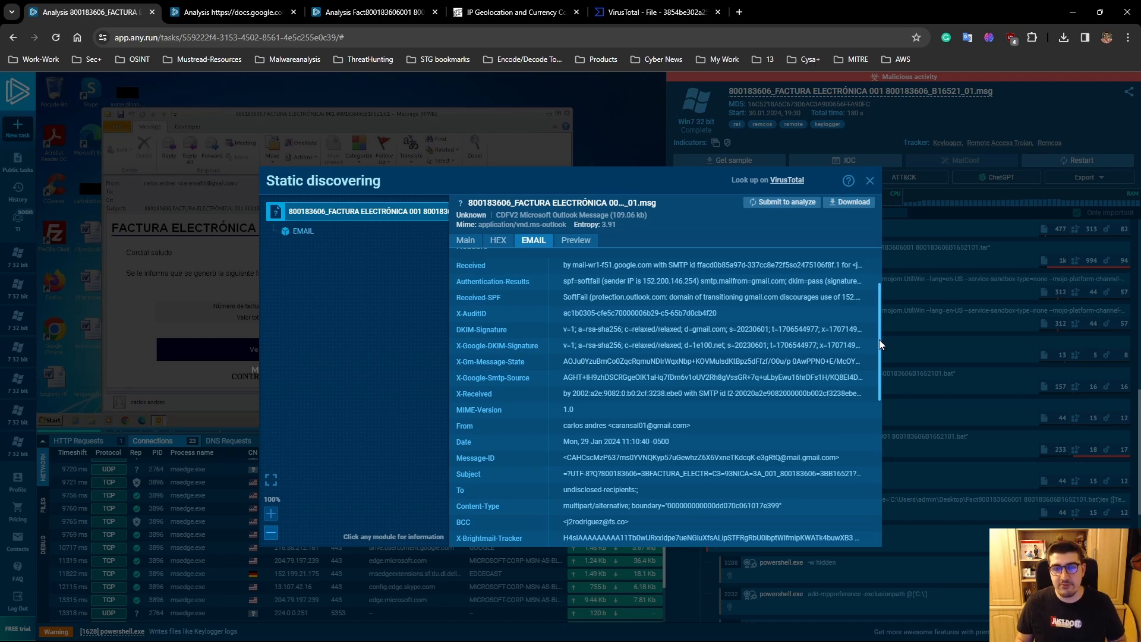
{"action": "left_click_drag", "start_coordinate": [879, 340], "coordinate": [875, 438]}
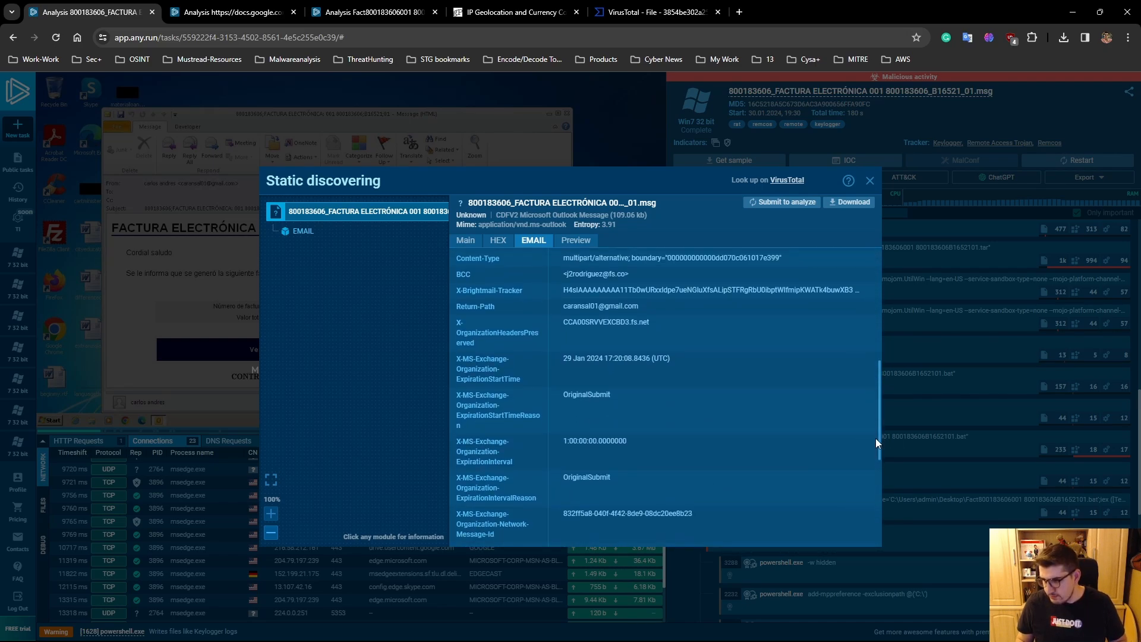
{"action": "scroll", "coordinate": [874, 451], "scroll_direction": "down", "scroll_amount": 3}
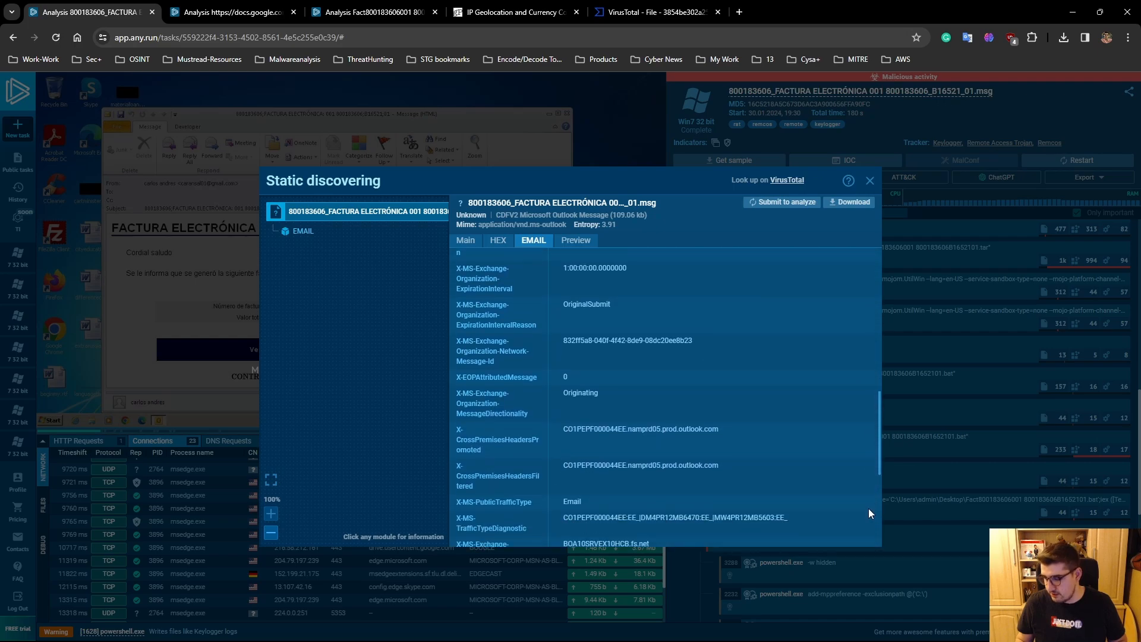
{"action": "left_click_drag", "start_coordinate": [868, 509], "coordinate": [870, 182]}
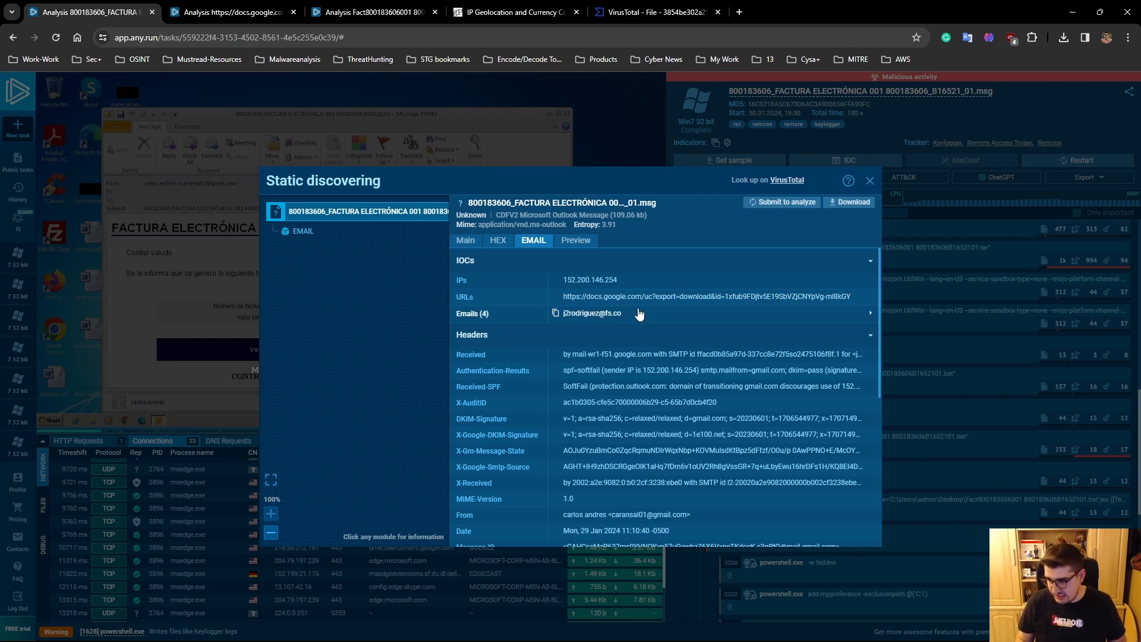
{"action": "left_click", "coordinate": [870, 180]}
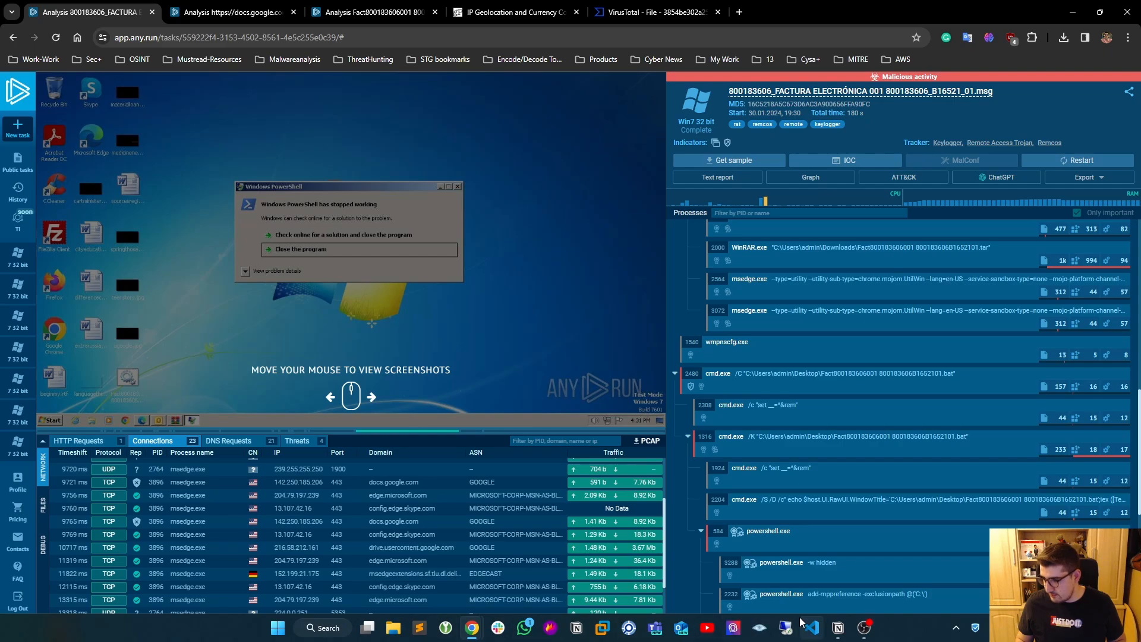
- Reopen the static analysis of the submitted .msg file and copy the From header value with the sender's address
{"action": "left_click", "coordinate": [838, 629]}
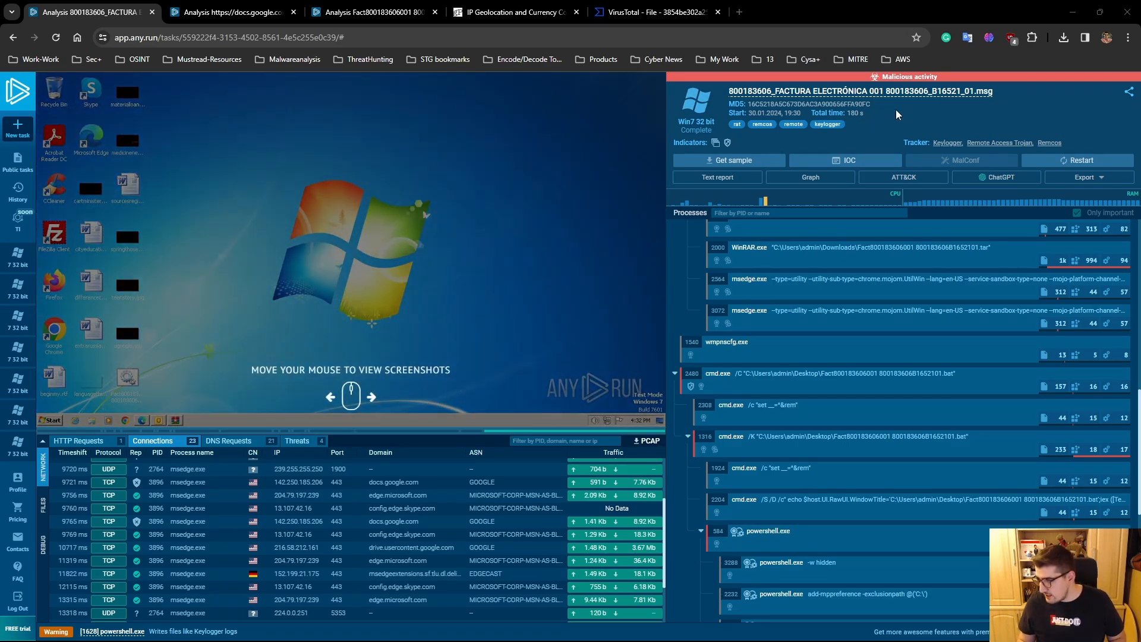
{"action": "left_click", "coordinate": [933, 91]}
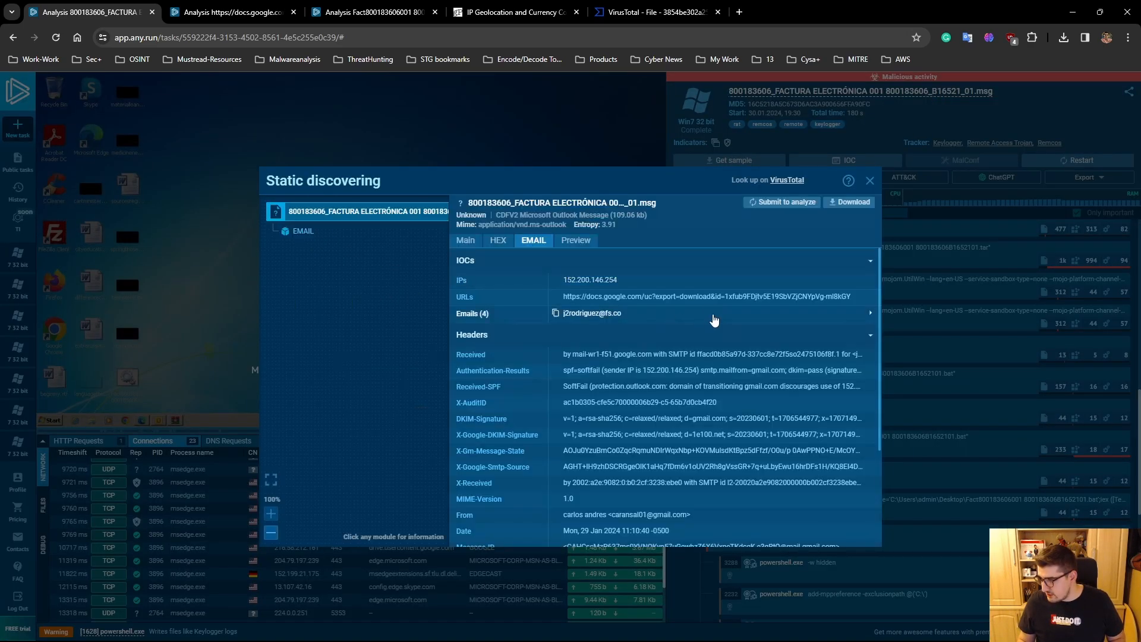
{"action": "scroll", "coordinate": [880, 291], "scroll_direction": "down", "scroll_amount": 2}
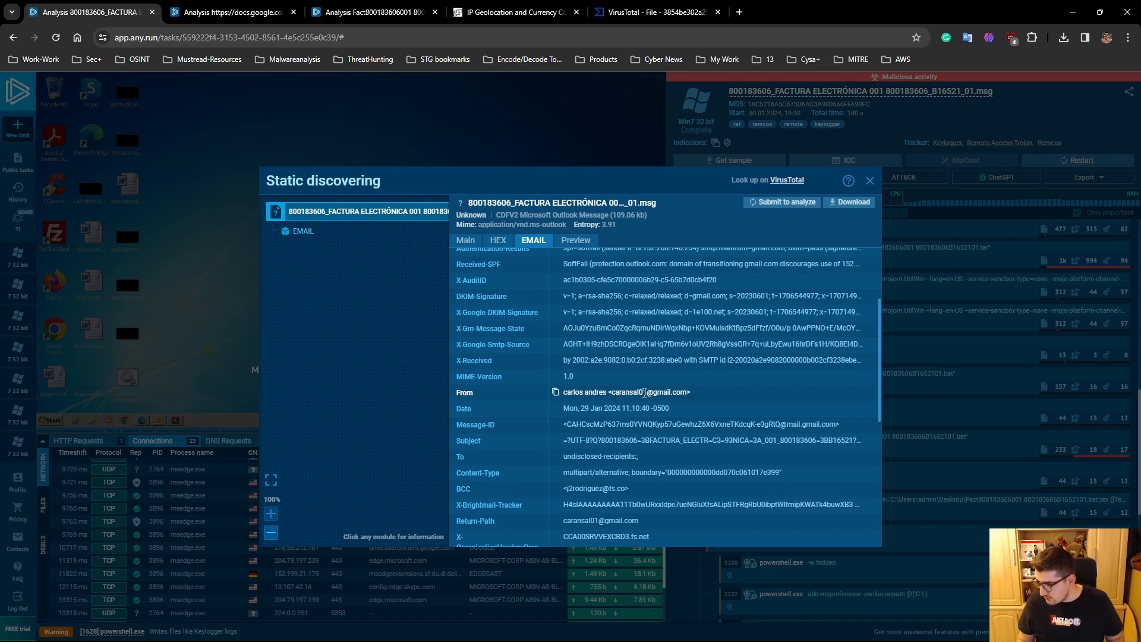
{"action": "left_click", "coordinate": [555, 393]}
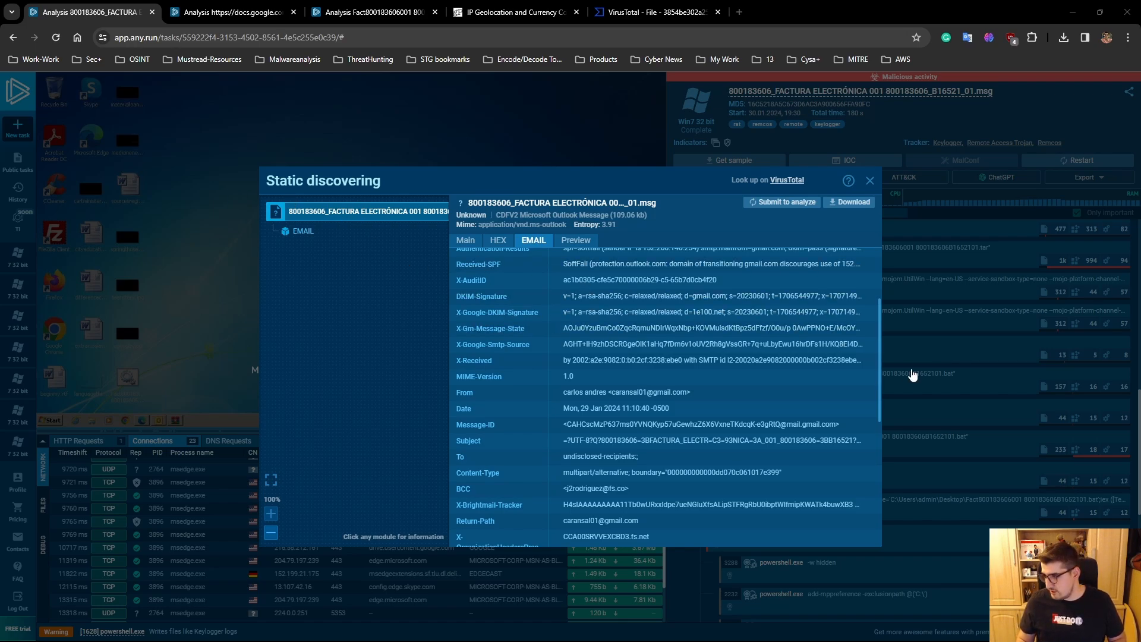
{"action": "scroll", "coordinate": [879, 361], "scroll_direction": "up", "scroll_amount": 3}
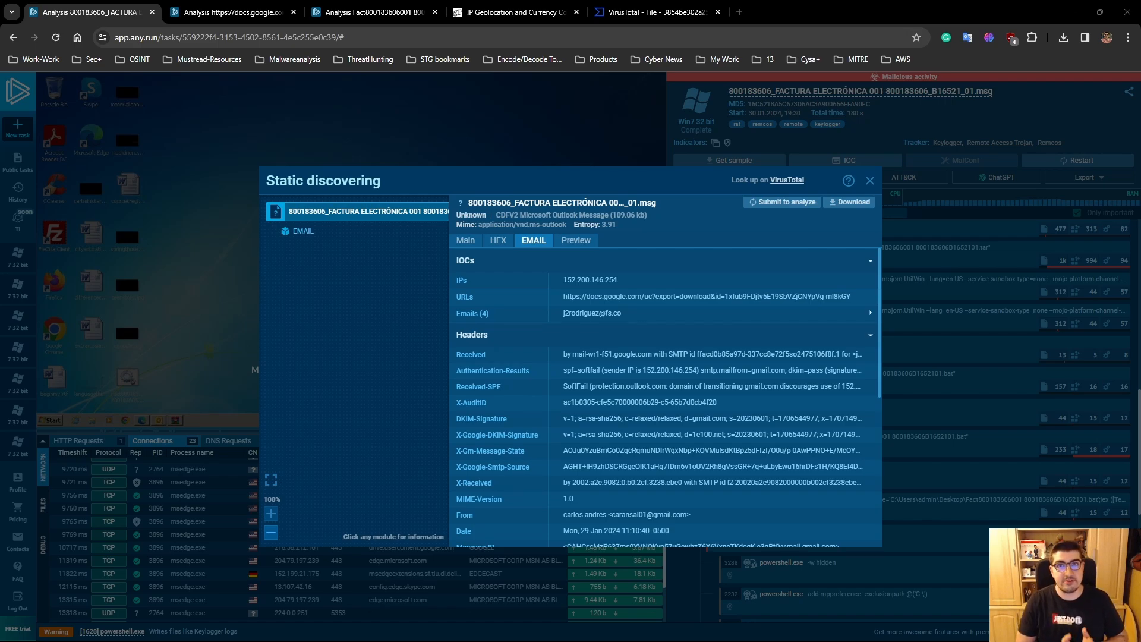
{"action": "left_click", "coordinate": [869, 180]}
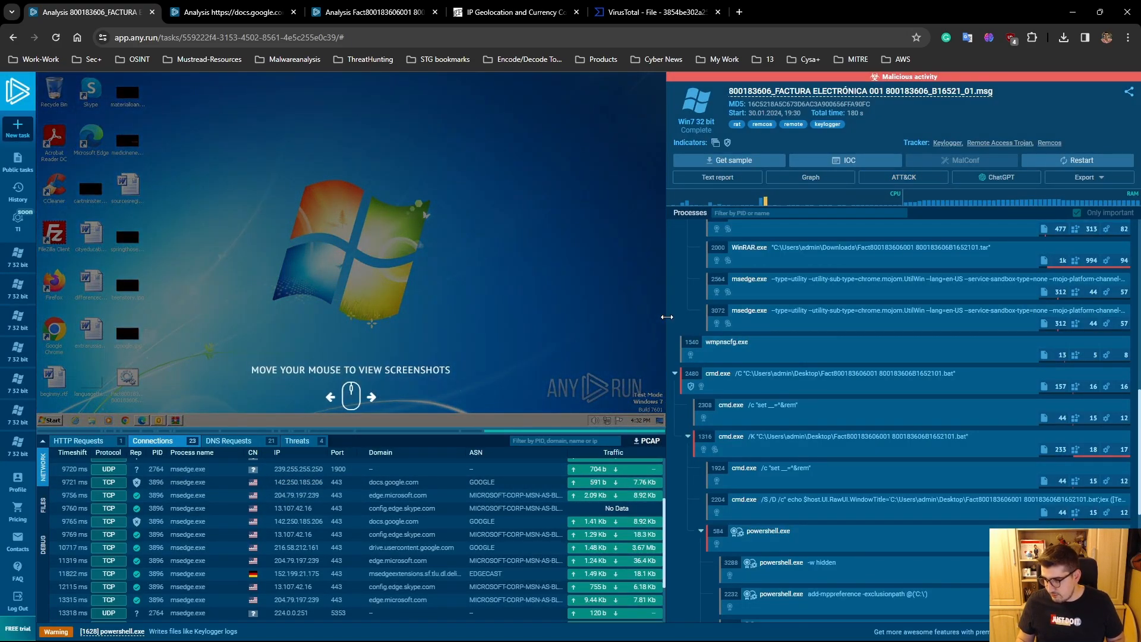
- Widen the screenshot and network area slightly and show the DNS requests of the analysis
{"action": "left_click_drag", "start_coordinate": [666, 318], "coordinate": [686, 319]}
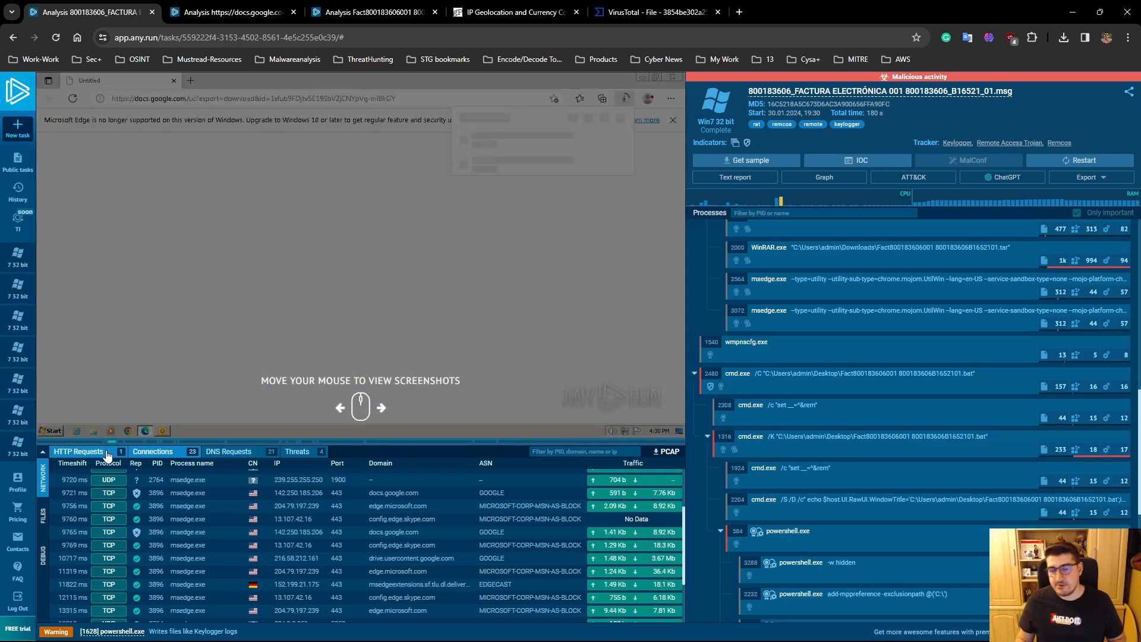
{"action": "left_click", "coordinate": [224, 453]}
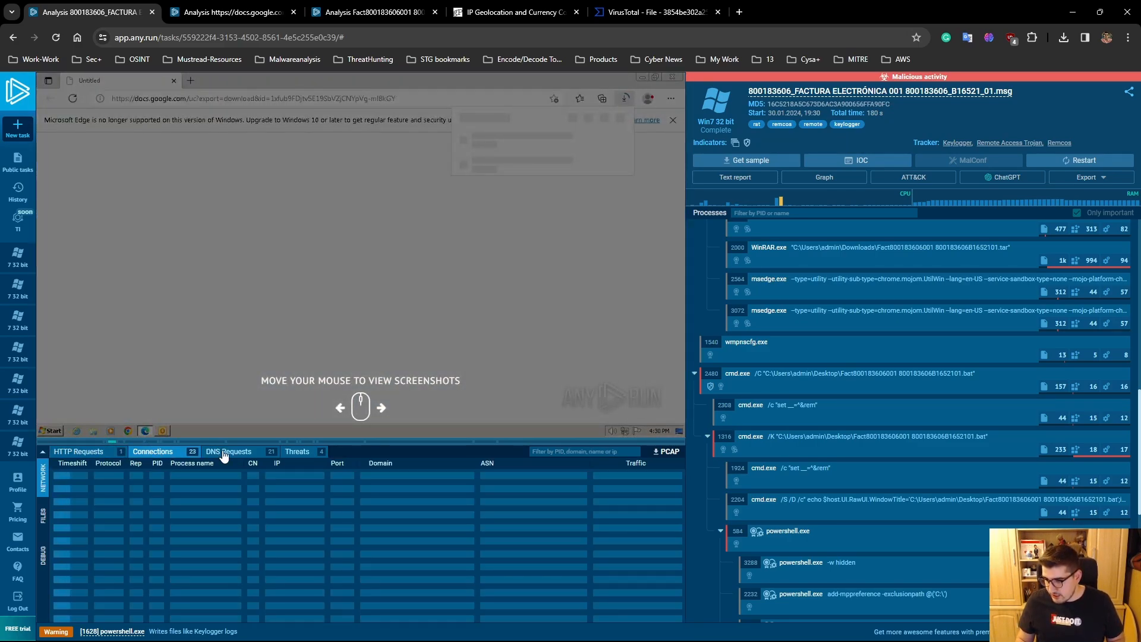
{"action": "left_click", "coordinate": [223, 453]}
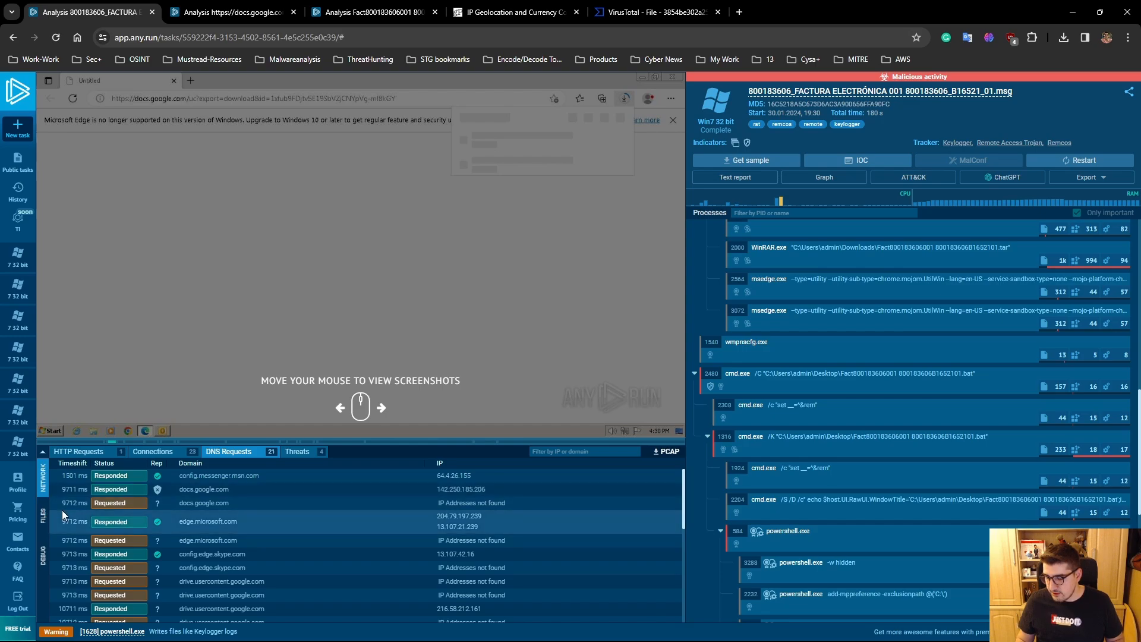
- Inspect the preview, hex and hash details of mapisvc.inf from the list of modified files
{"action": "left_click", "coordinate": [45, 527]}
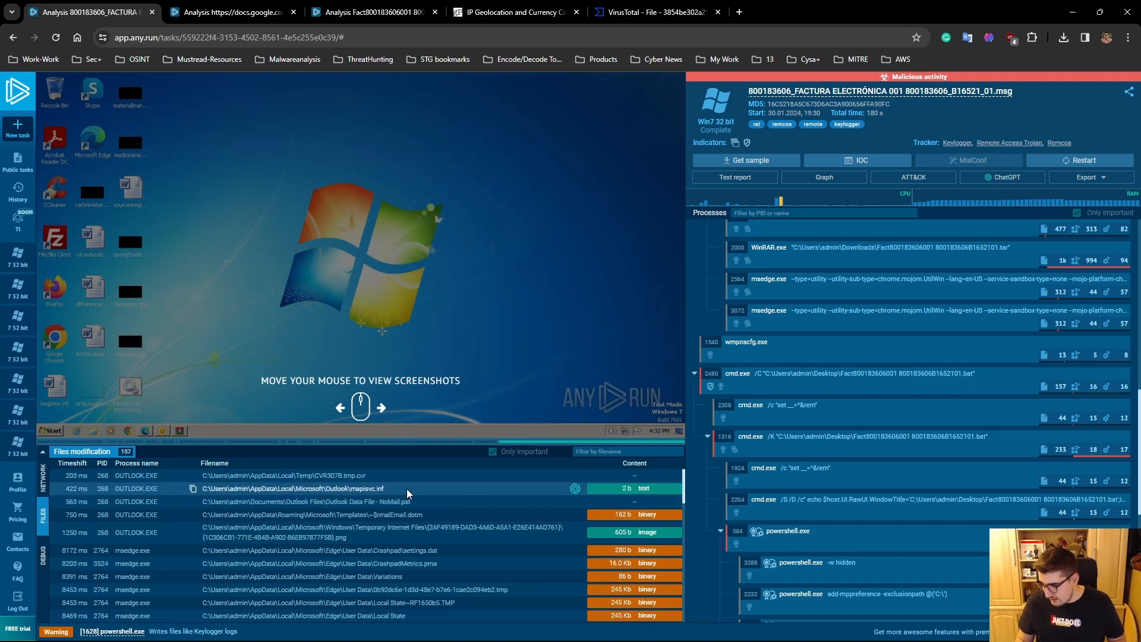
{"action": "left_click", "coordinate": [622, 491]}
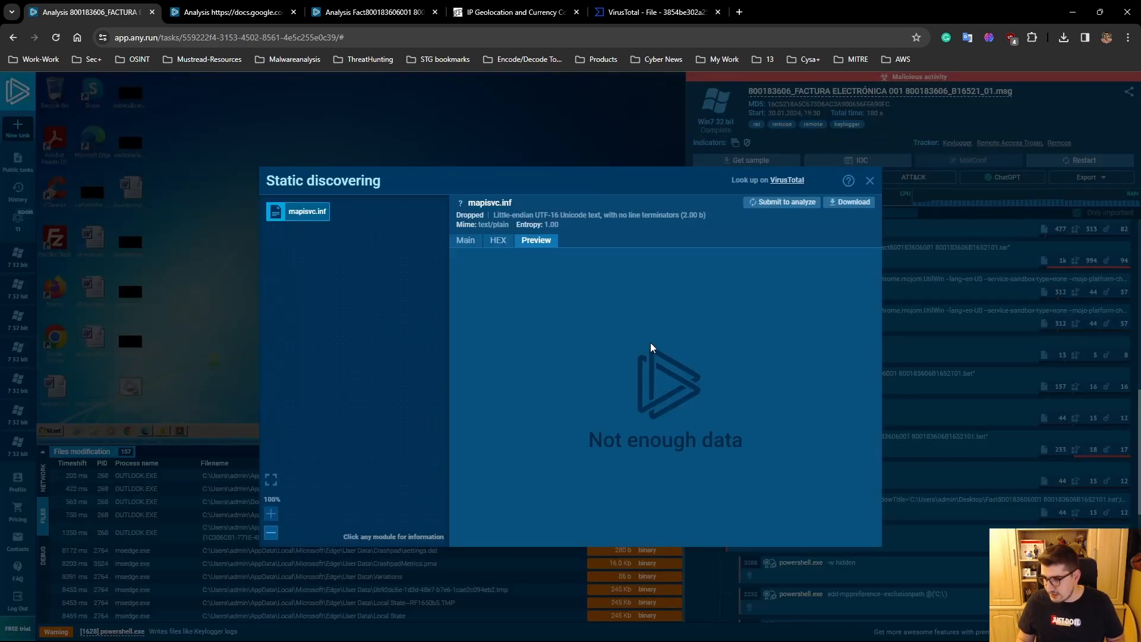
{"action": "left_click", "coordinate": [498, 241]}
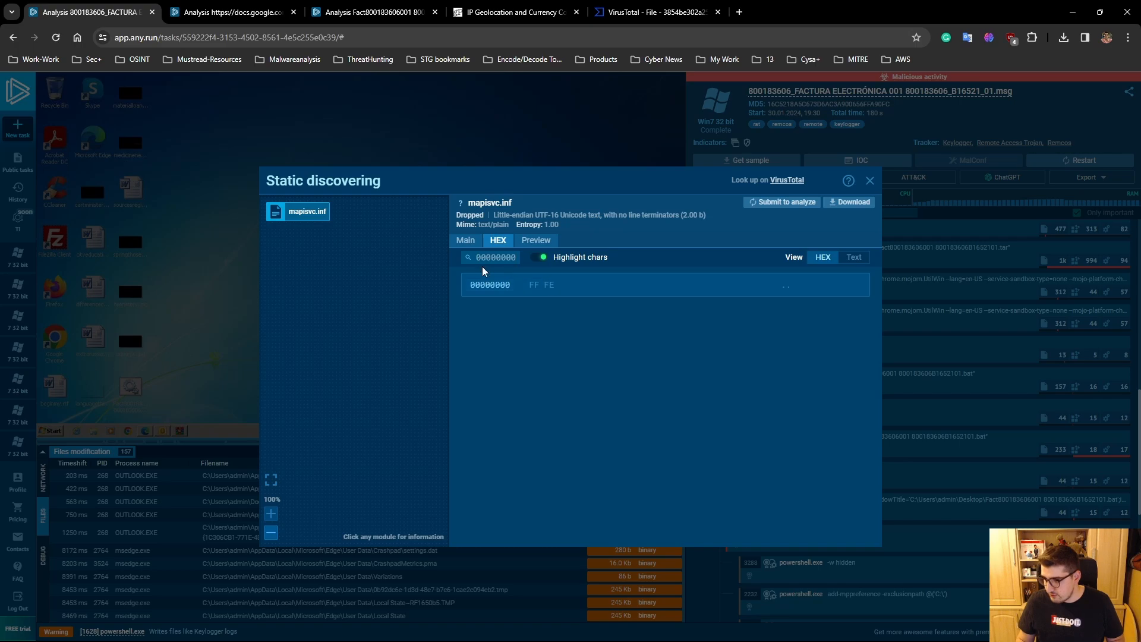
{"action": "left_click", "coordinate": [465, 240]}
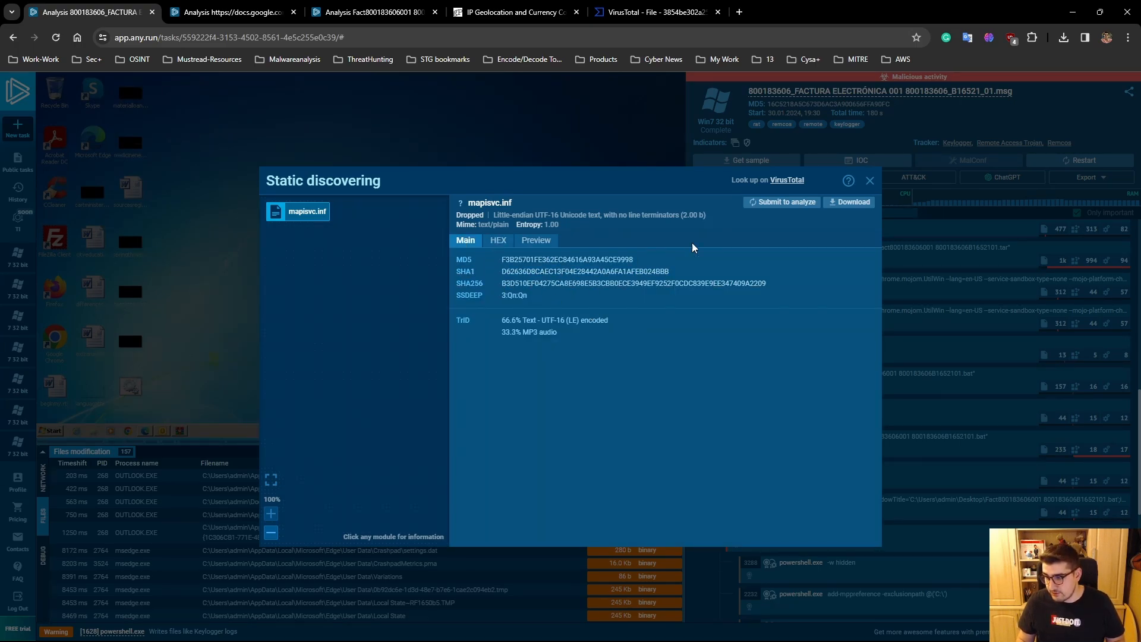
{"action": "left_click", "coordinate": [869, 180]}
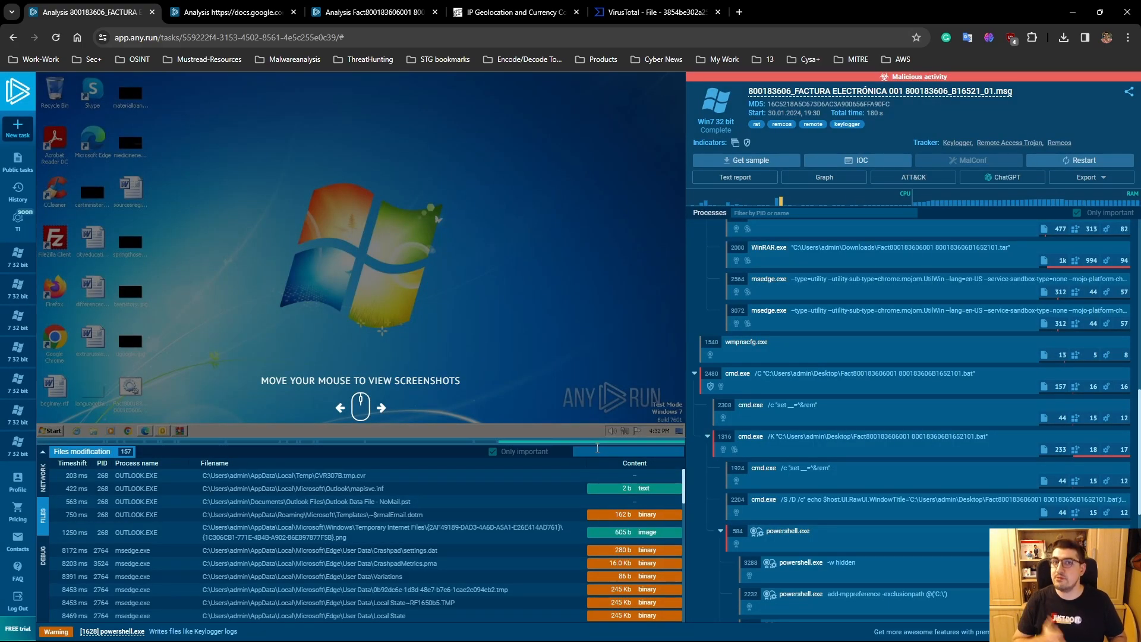
- Filter the modified files by the filename text "Fac"
{"action": "left_click", "coordinate": [597, 447]}
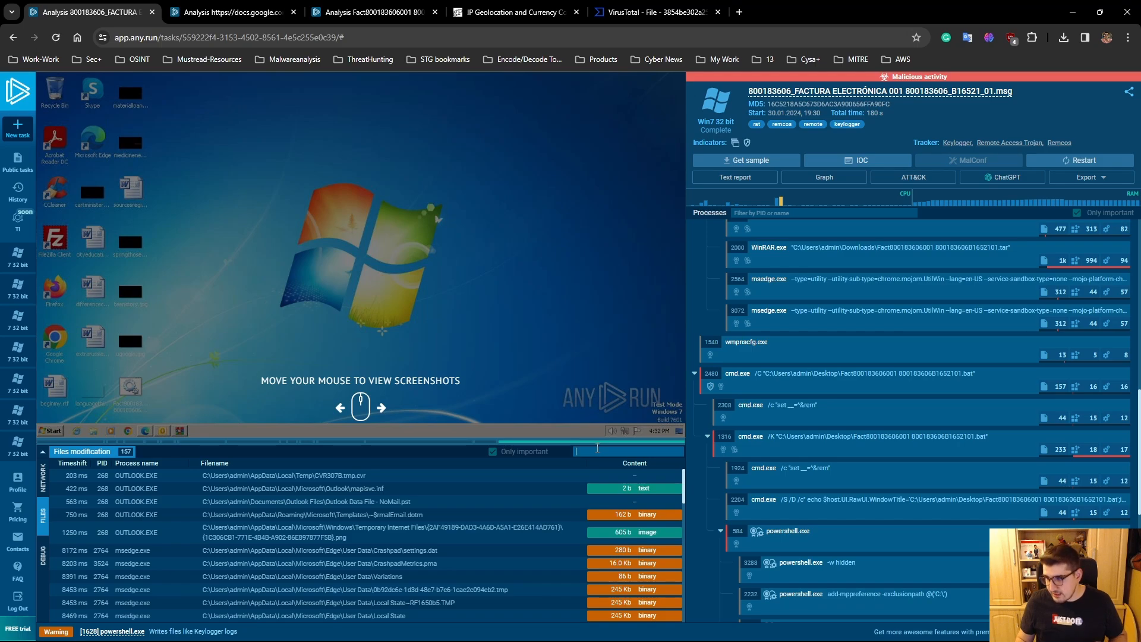
{"action": "type", "text": "Fa"}
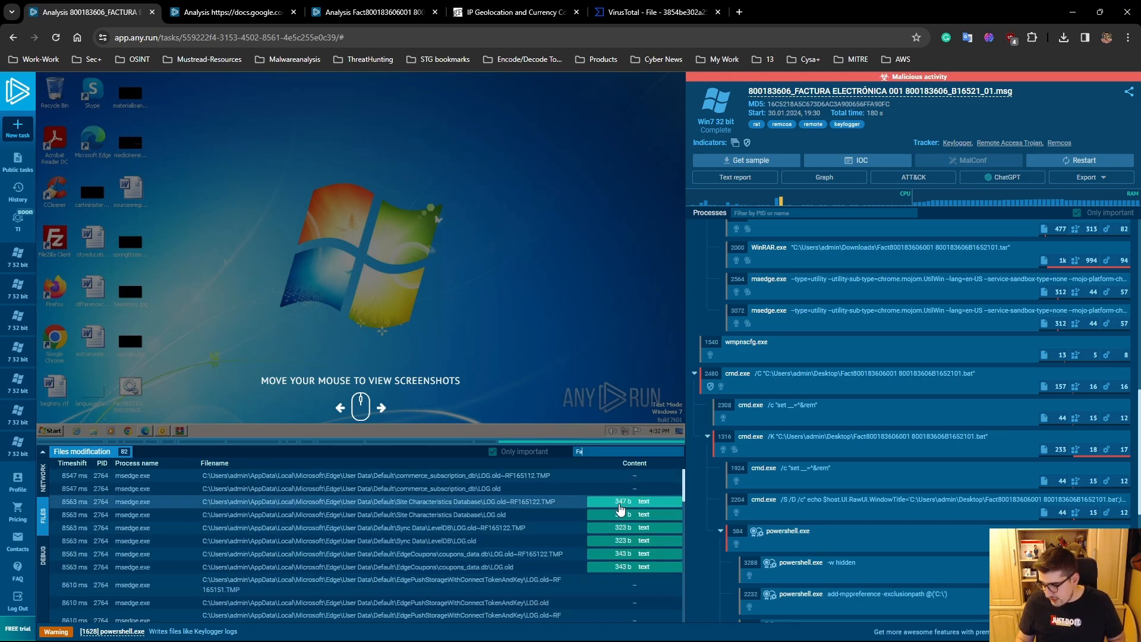
{"action": "type", "text": "c"}
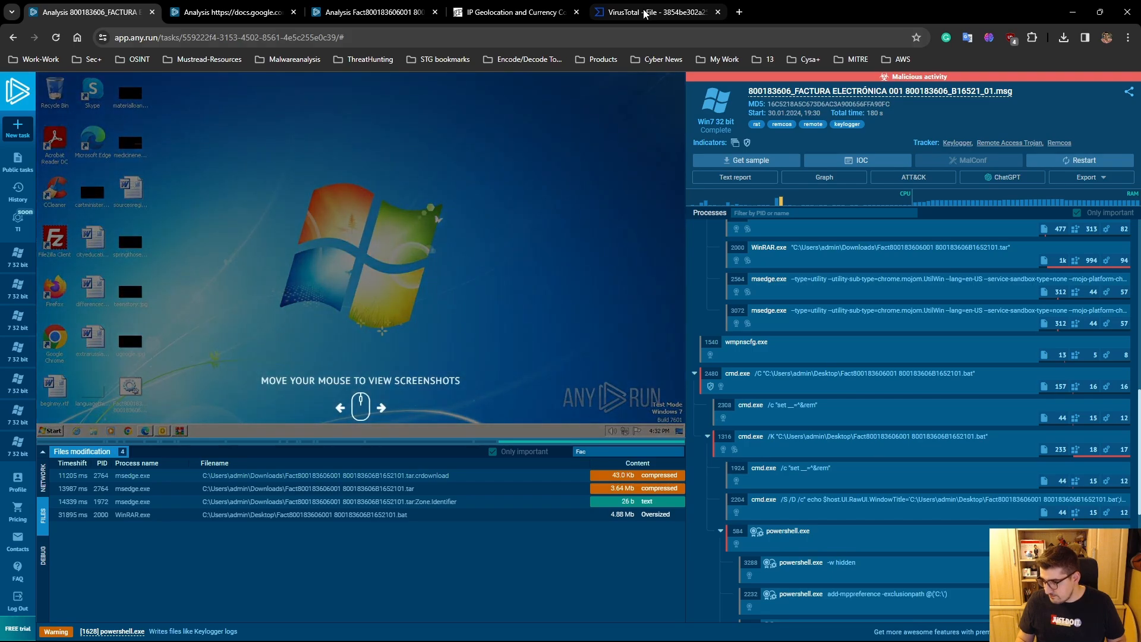
- Switch to the VirusTotal report of the Fact .bat file and review its detection rules and security vendor verdicts
{"action": "left_click", "coordinate": [644, 13]}
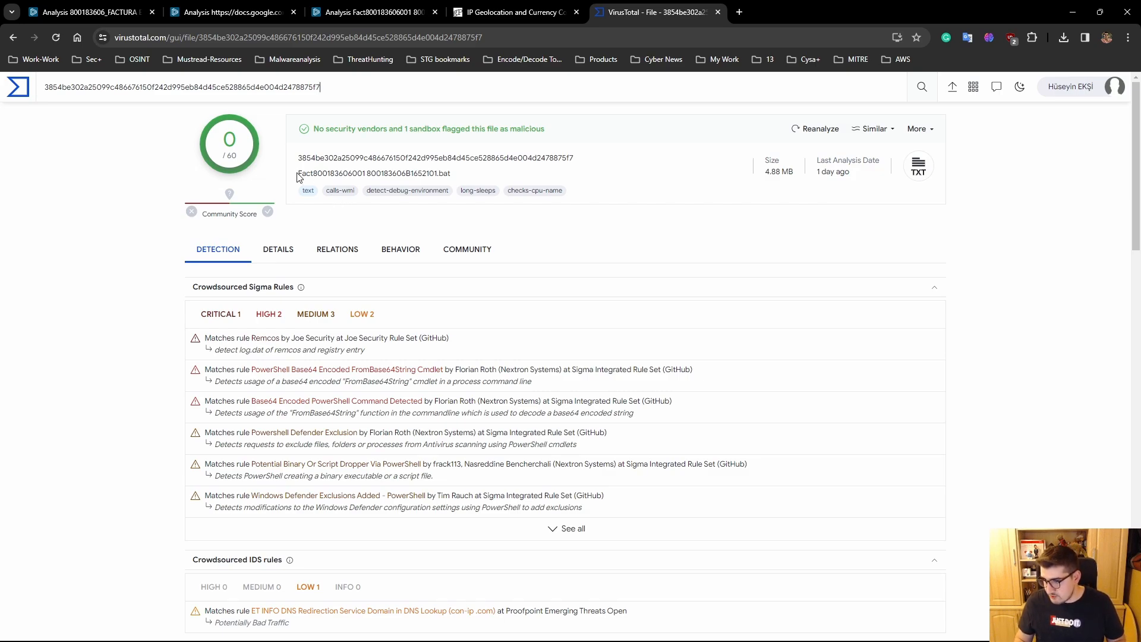
{"action": "left_click_drag", "start_coordinate": [300, 173], "coordinate": [316, 173]}
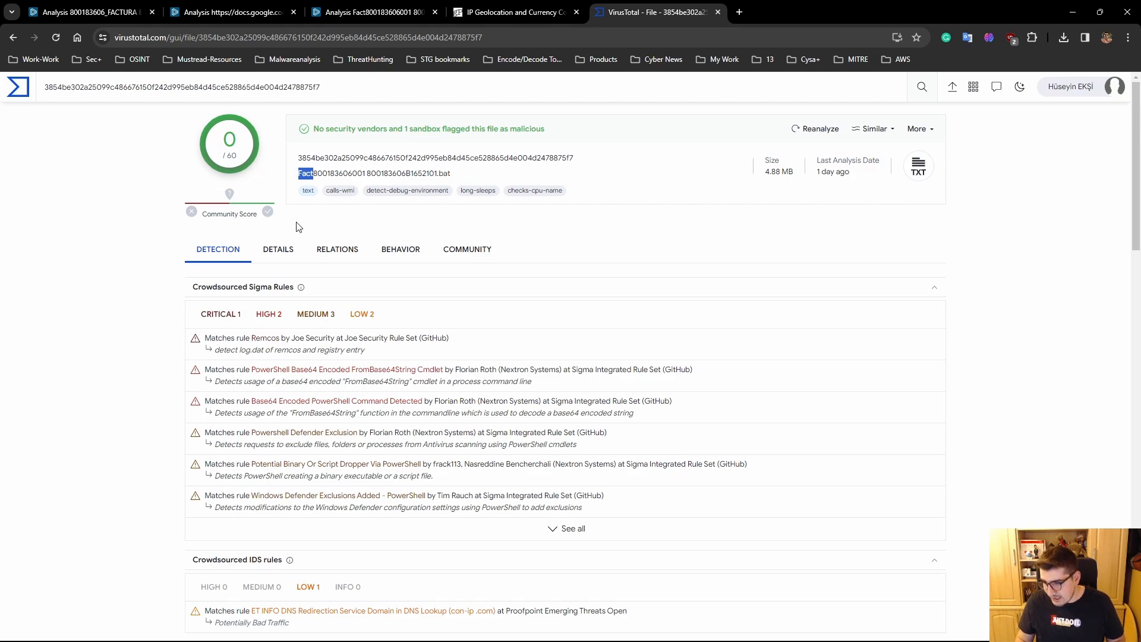
{"action": "left_click", "coordinate": [331, 232]}
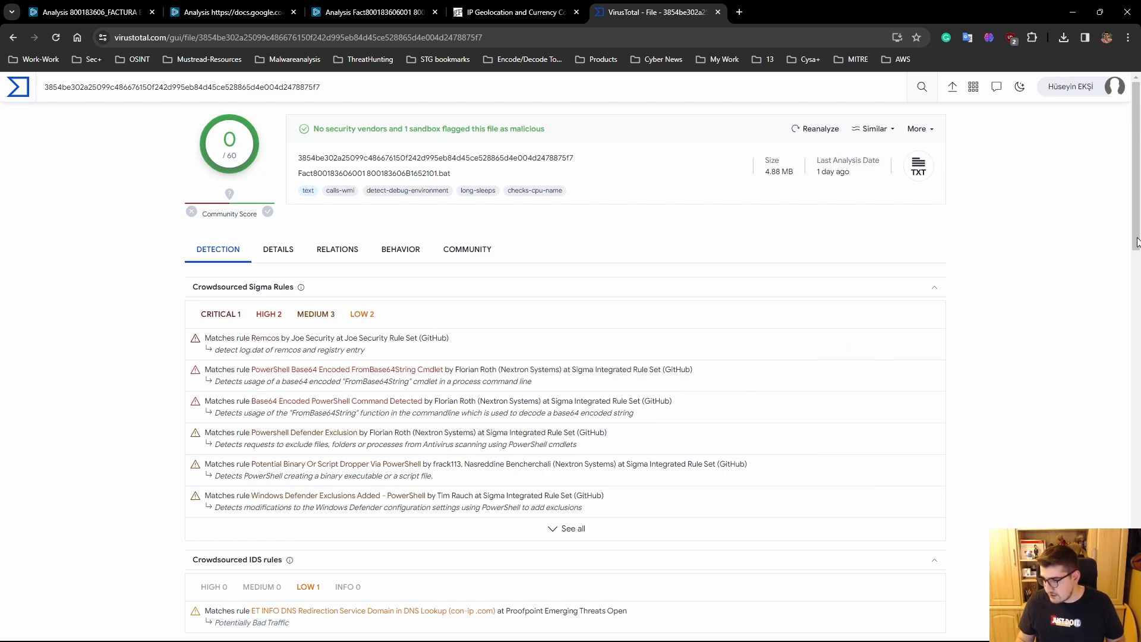
{"action": "scroll", "coordinate": [1125, 318], "scroll_direction": "down", "scroll_amount": 5}
{"action": "scroll", "coordinate": [1125, 321], "scroll_direction": "down", "scroll_amount": 2}
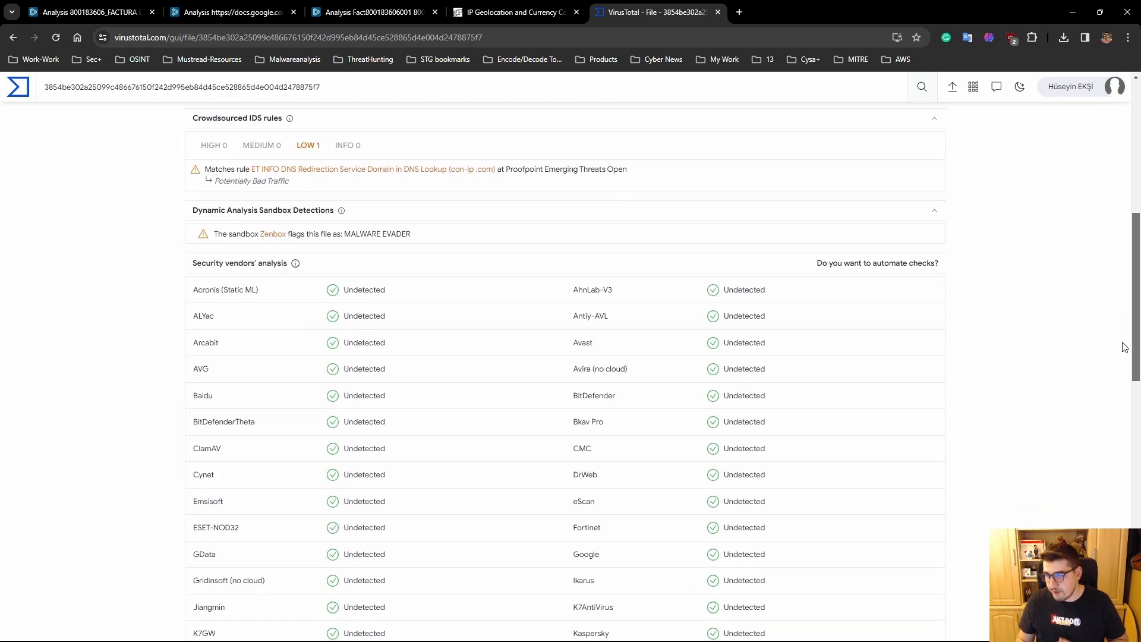
{"action": "scroll", "coordinate": [1124, 347], "scroll_direction": "down", "scroll_amount": 8}
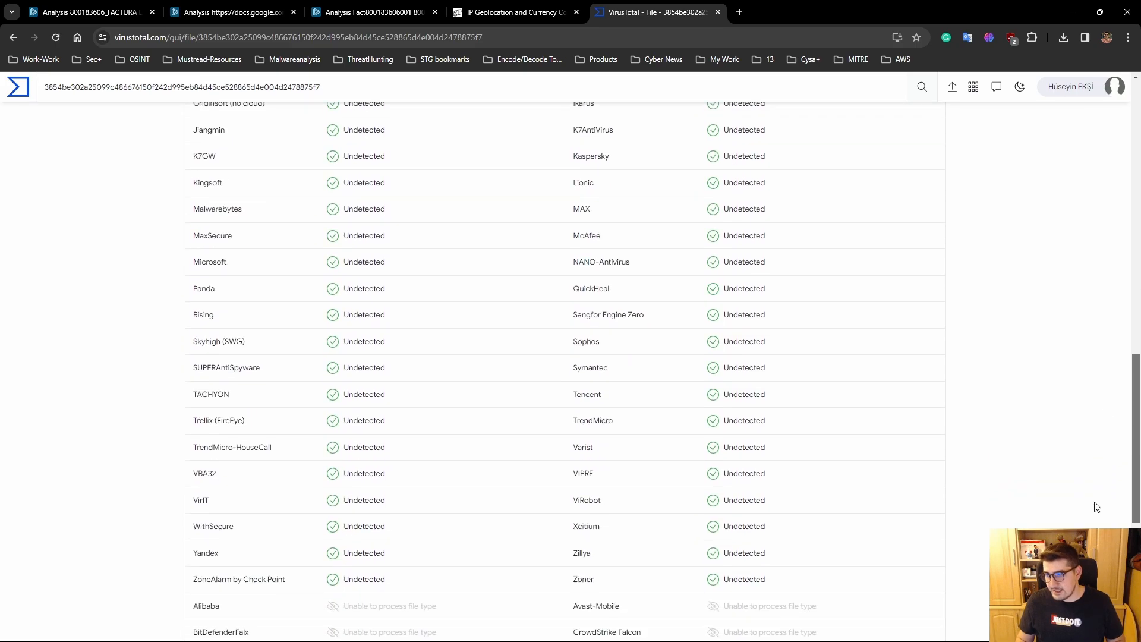
{"action": "scroll", "coordinate": [1097, 507], "scroll_direction": "down", "scroll_amount": 4}
{"action": "scroll", "coordinate": [1096, 390], "scroll_direction": "up", "scroll_amount": 20}
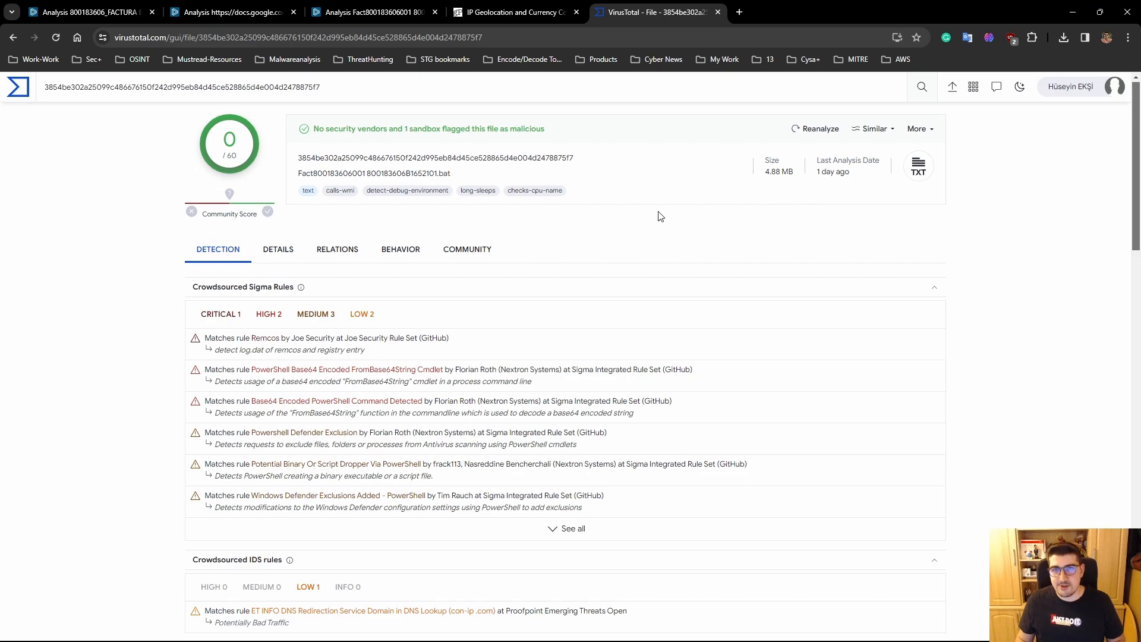
- Check the .bat file's basic properties, submission history and names, and return to the security vendors' analysis
{"action": "left_click", "coordinate": [289, 251]}
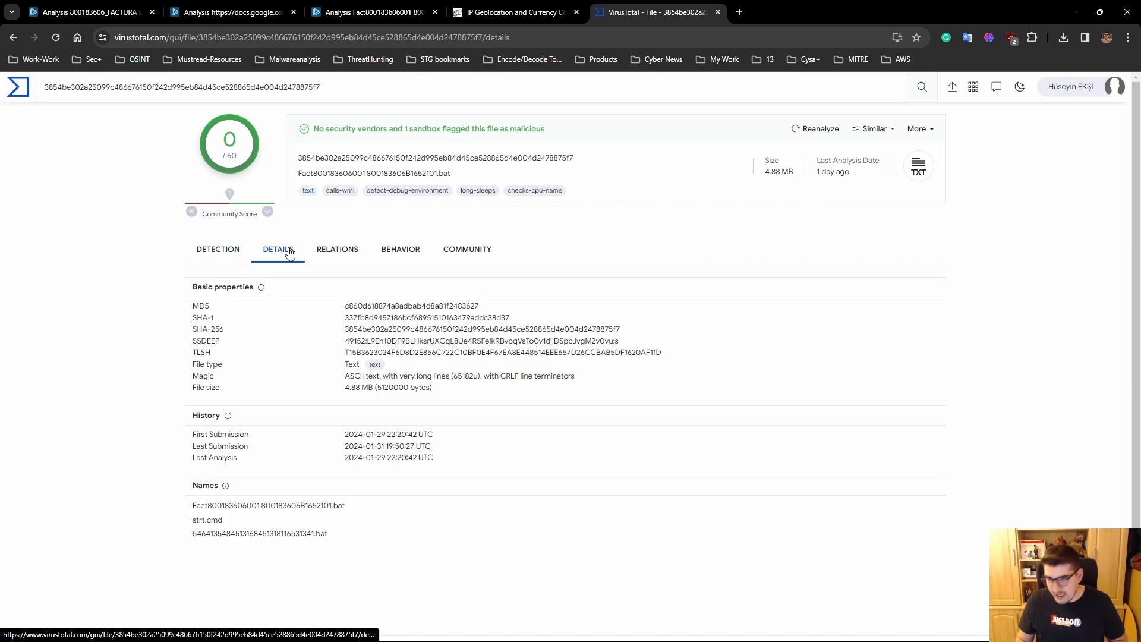
{"action": "left_click", "coordinate": [217, 250]}
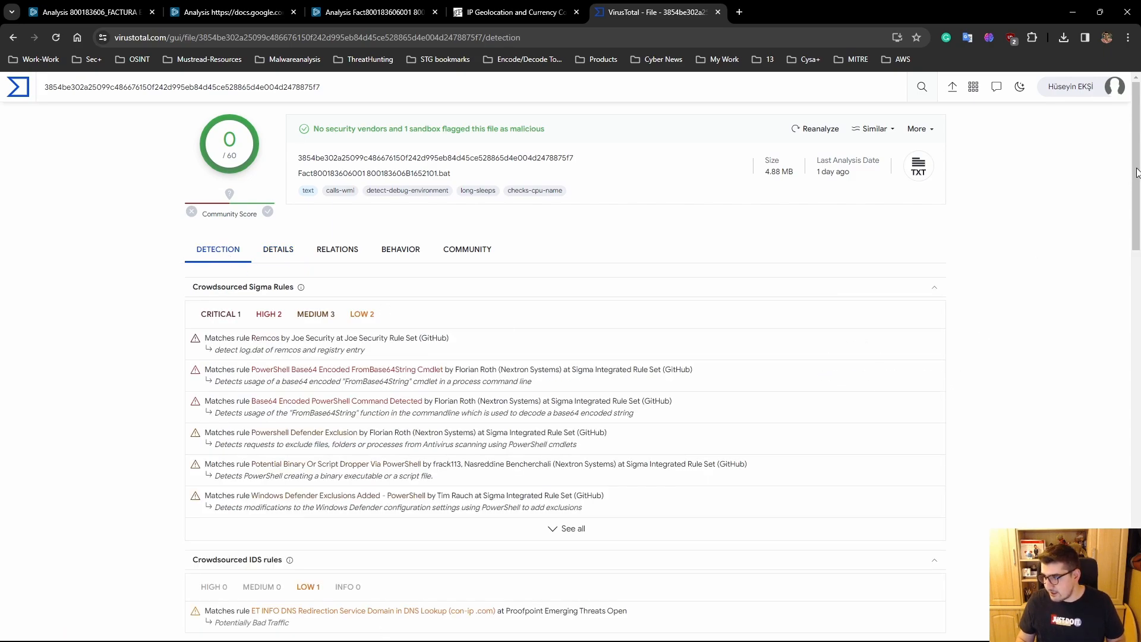
{"action": "left_click_drag", "start_coordinate": [1136, 171], "coordinate": [1110, 321]}
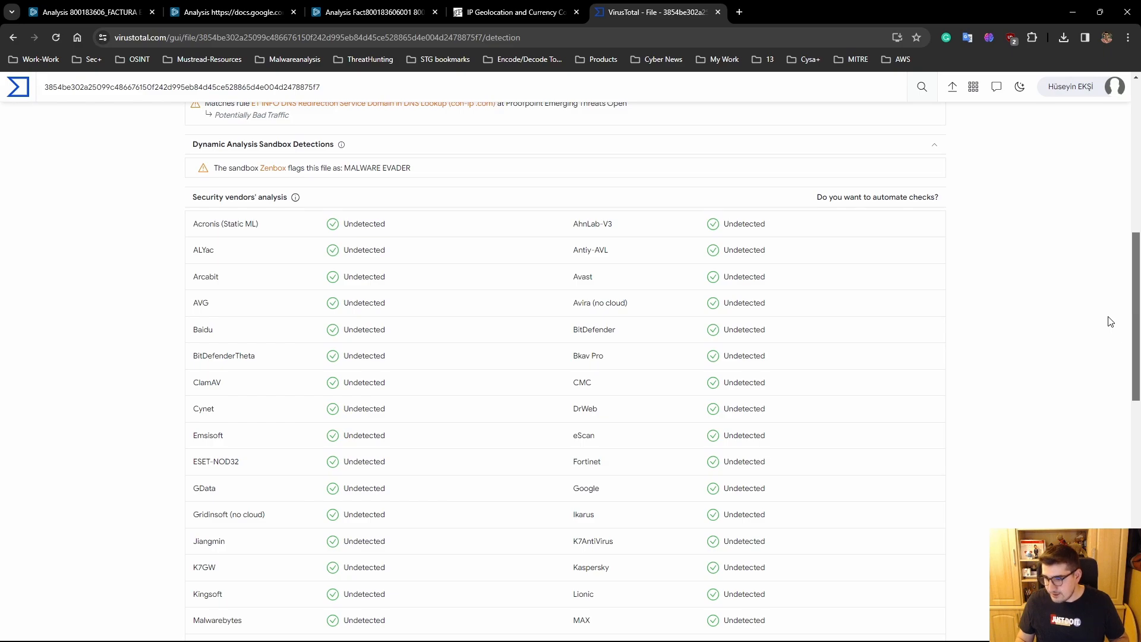
- Check the .bat file's related domains, IP addresses and dropped files, and examine the registry keys opened in its behavior report
{"action": "left_click_drag", "start_coordinate": [1110, 322], "coordinate": [1100, 166]}
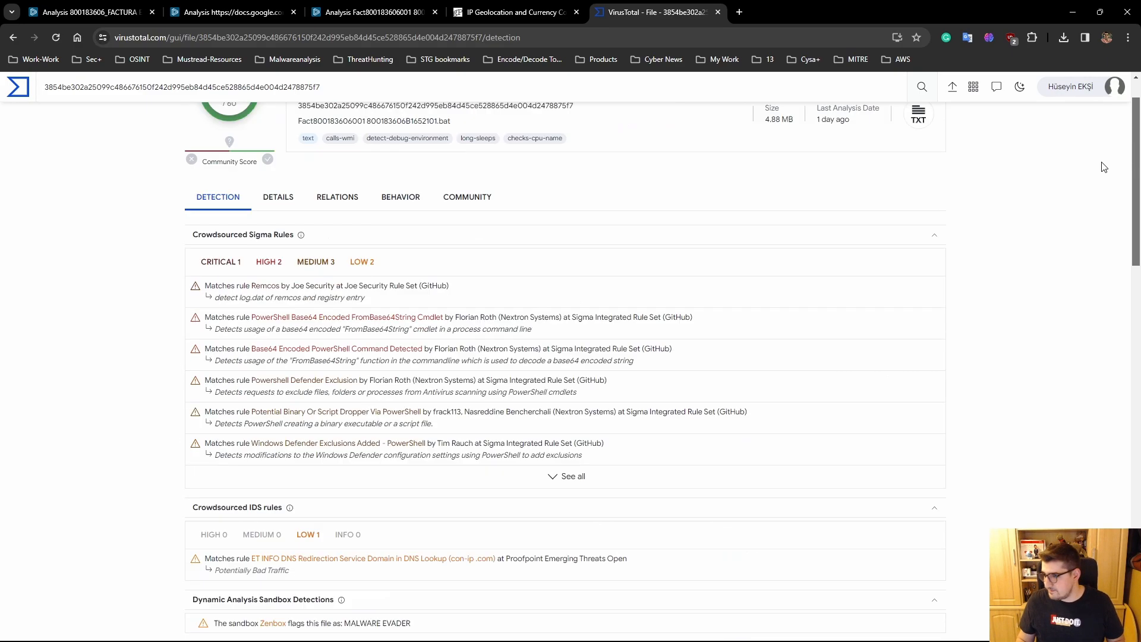
{"action": "left_click", "coordinate": [338, 250]}
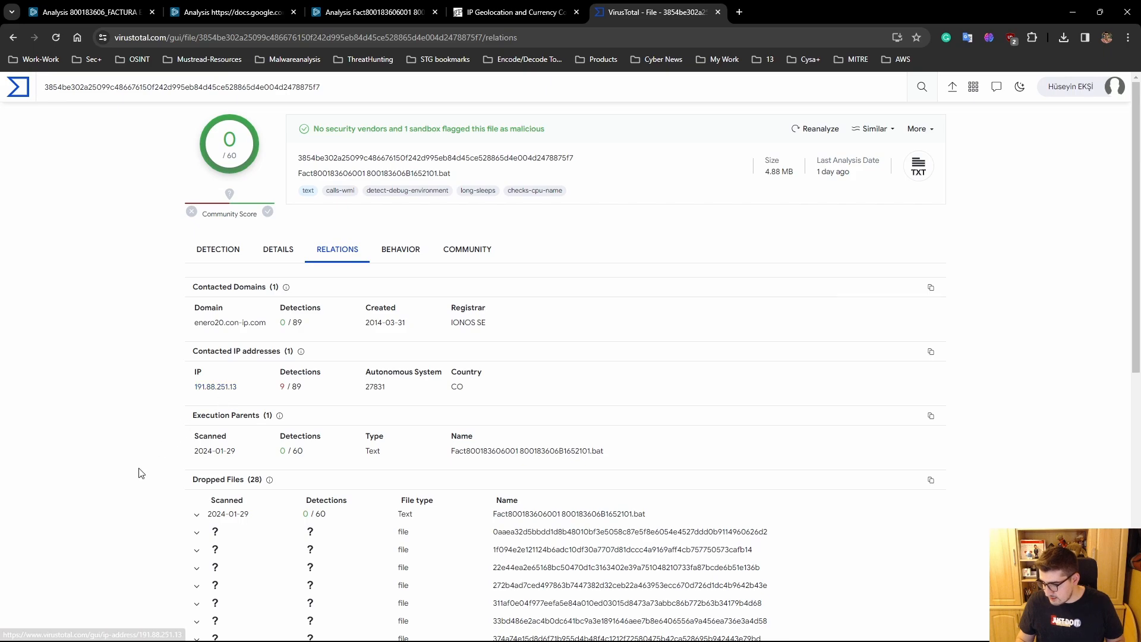
{"action": "left_click", "coordinate": [401, 249]}
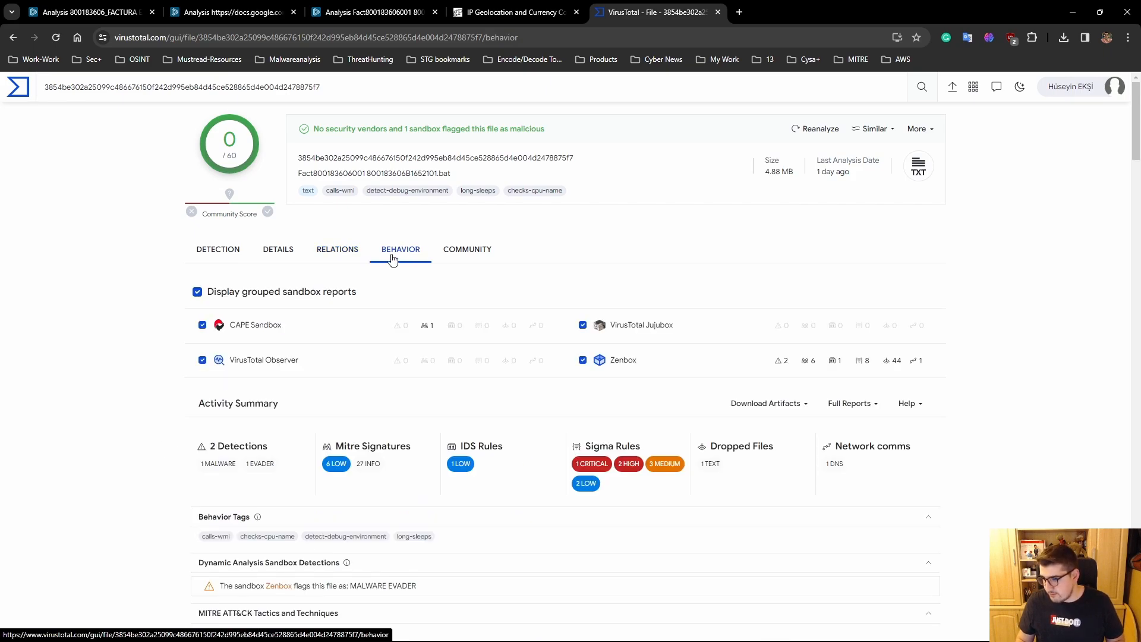
{"action": "left_click_drag", "start_coordinate": [1135, 141], "coordinate": [1099, 412]}
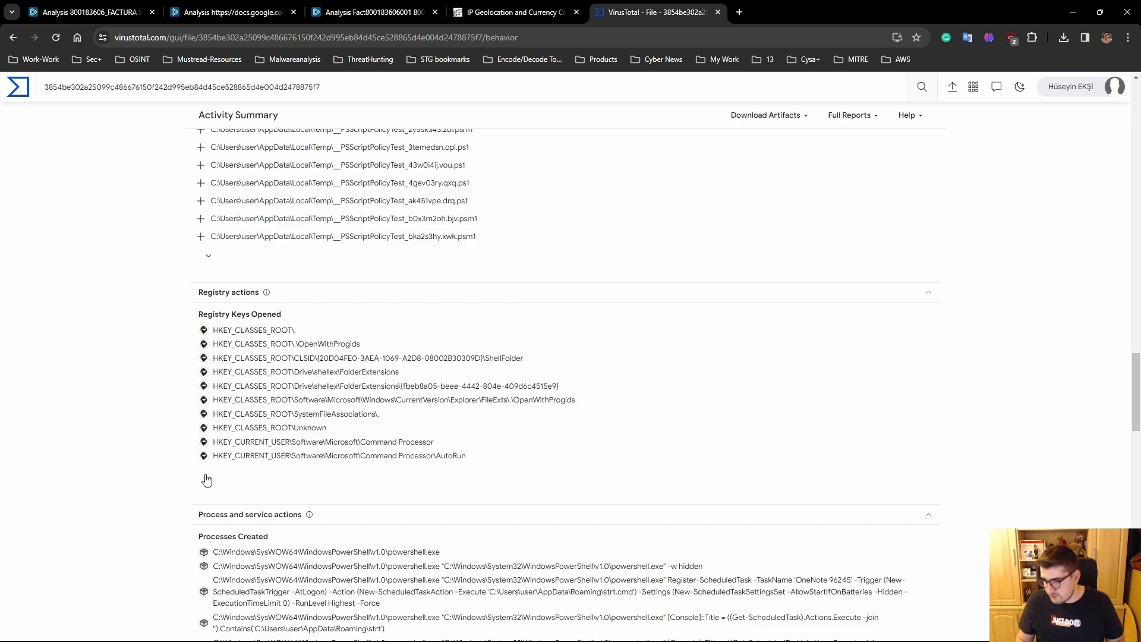
{"action": "left_click_drag", "start_coordinate": [468, 456], "coordinate": [434, 458]}
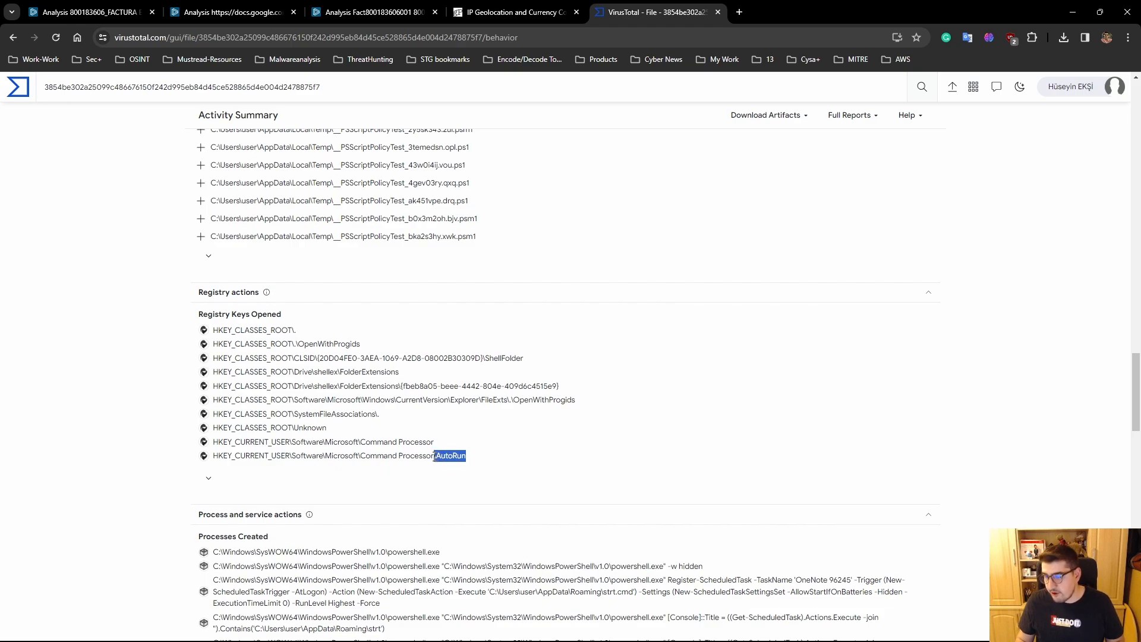
{"action": "left_click", "coordinate": [855, 461]}
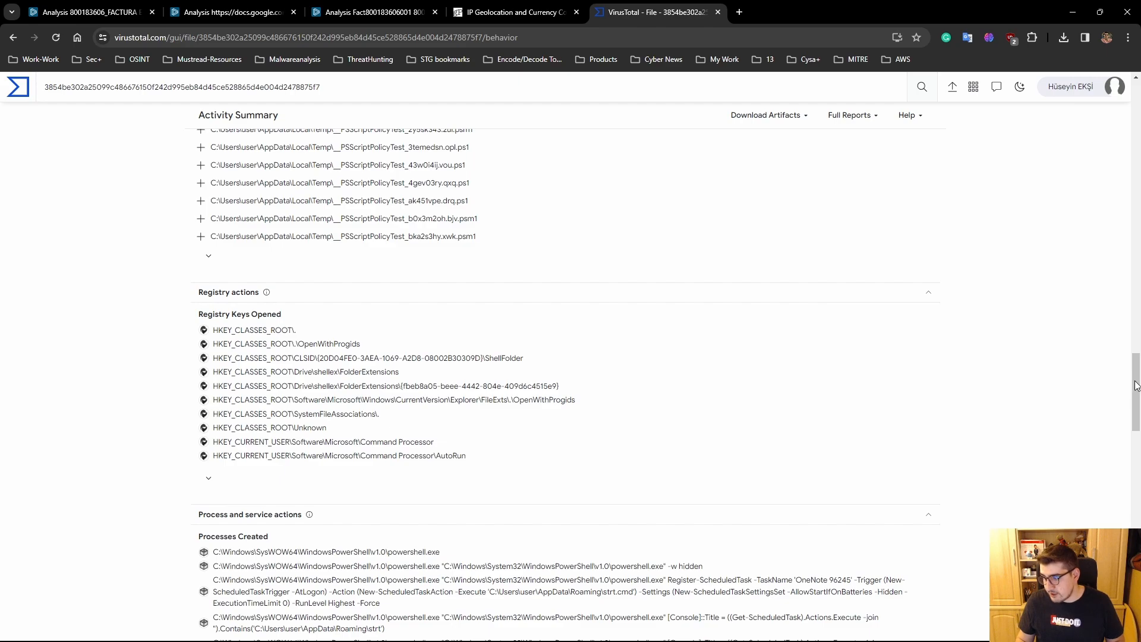
- Examine the created processes in the behavior report, including the Base64-encoded PowerShell command, and move on to the process tree and mutexes
{"action": "left_click_drag", "start_coordinate": [1132, 382], "coordinate": [1134, 413]}
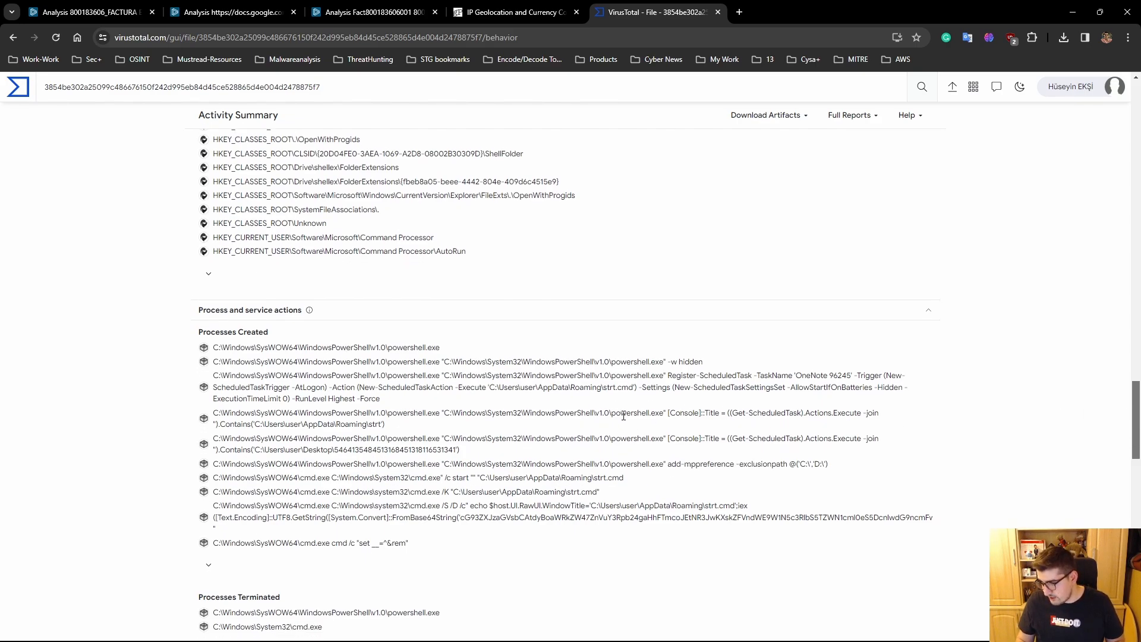
{"action": "left_click_drag", "start_coordinate": [624, 416], "coordinate": [753, 416]}
{"action": "left_click", "coordinate": [565, 476]}
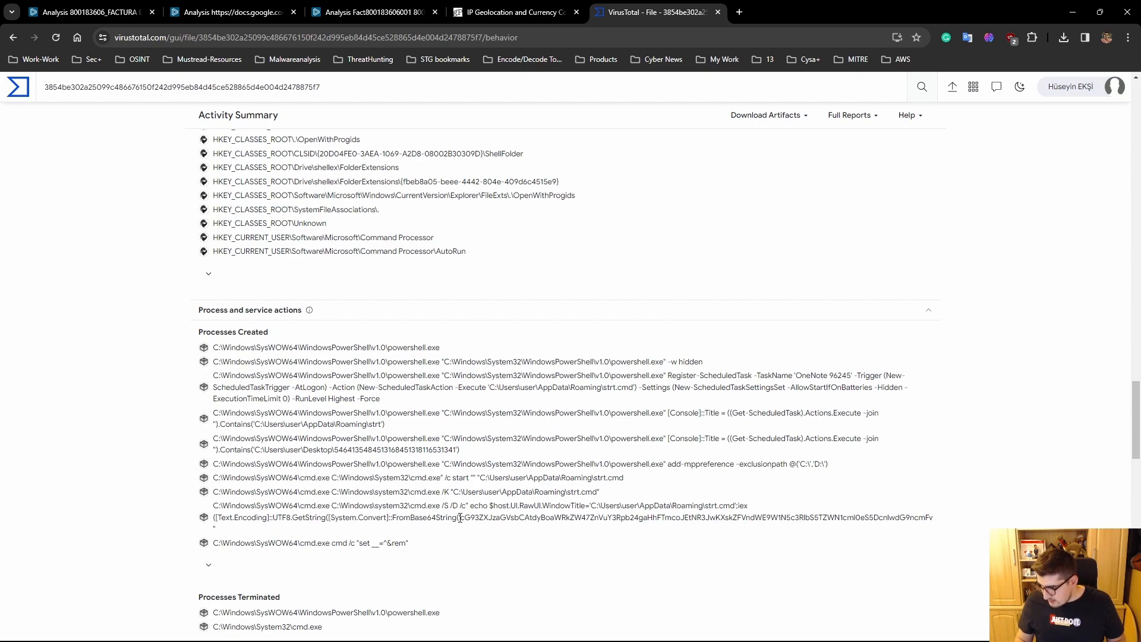
{"action": "left_click_drag", "start_coordinate": [459, 517], "coordinate": [901, 517]}
{"action": "left_click", "coordinate": [703, 553]}
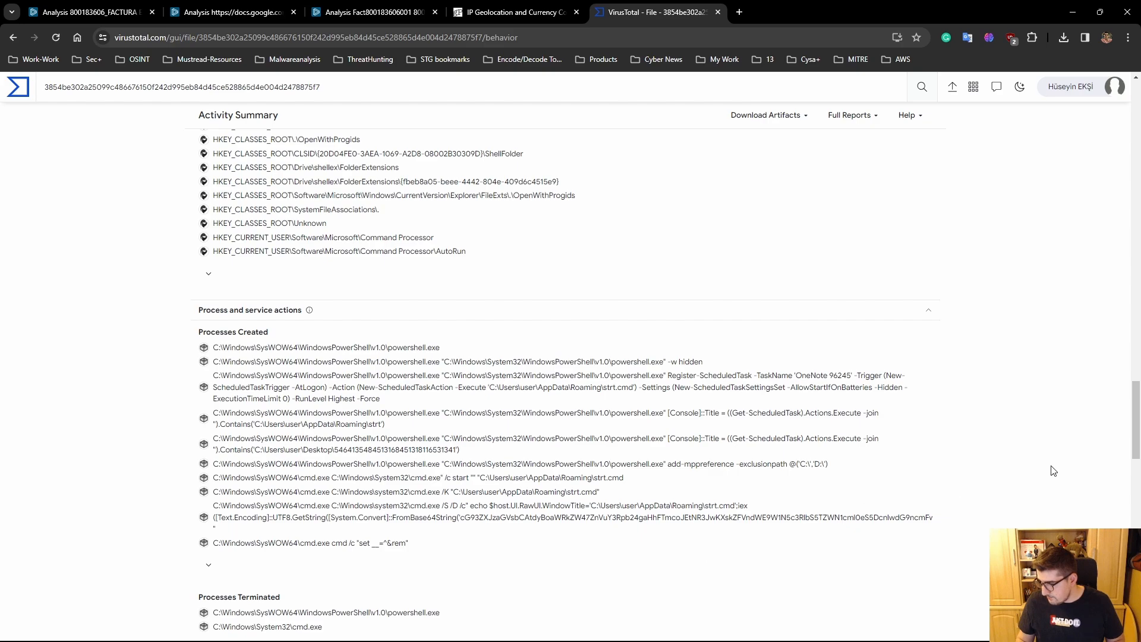
{"action": "left_click_drag", "start_coordinate": [1135, 441], "coordinate": [1135, 516]}
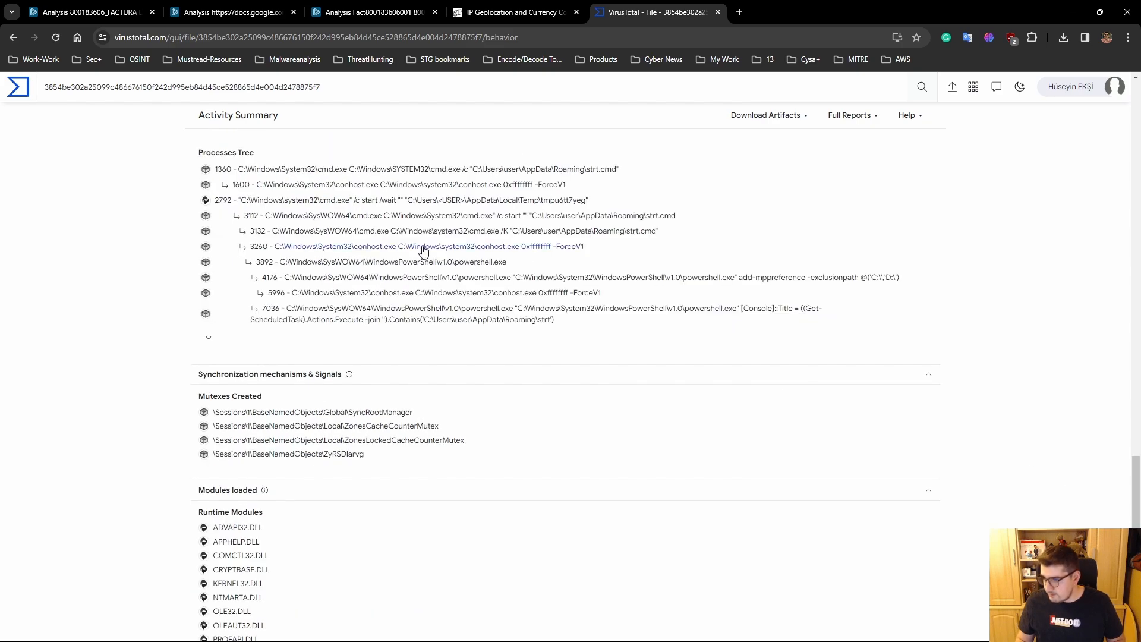
- Switch to the ANY.RUN analysis of the docs.google.com link and close the static details of the .tar archive
{"action": "left_click", "coordinate": [326, 15]}
{"action": "left_click", "coordinate": [229, 14]}
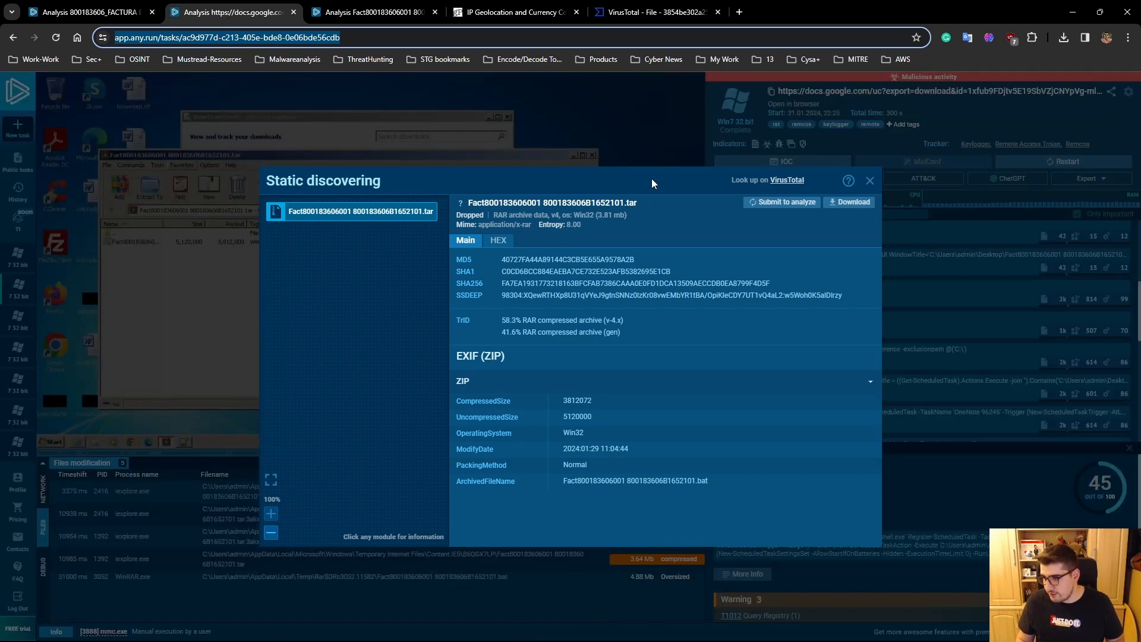
{"action": "left_click", "coordinate": [869, 180]}
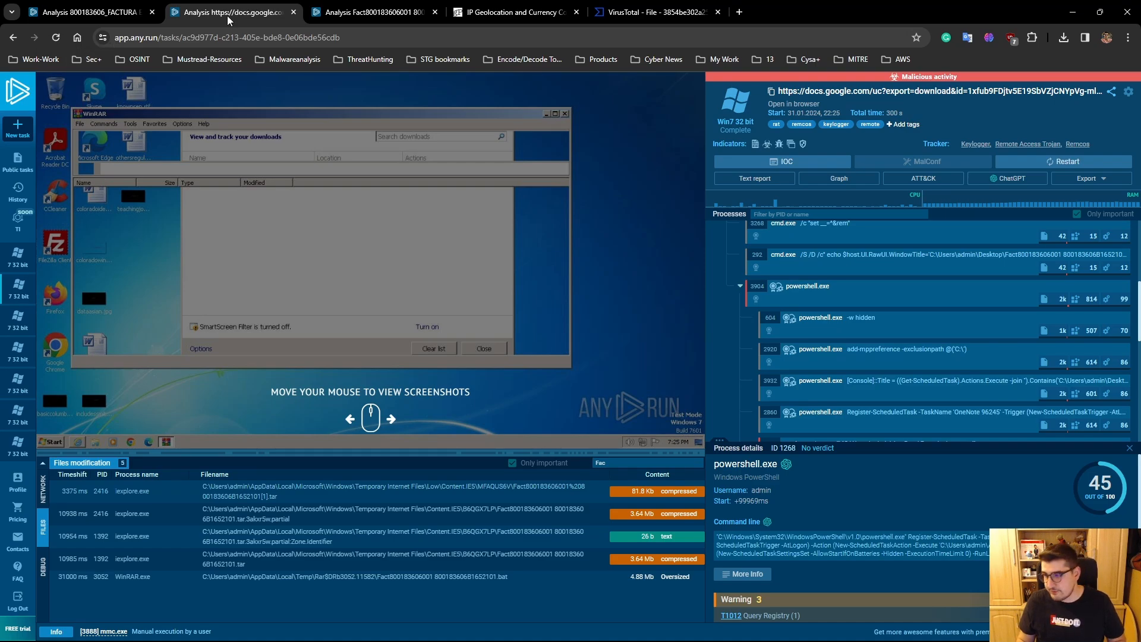
- Return to the VirusTotal report and highlight the .bat file's name in the report header
{"action": "left_click", "coordinate": [653, 12]}
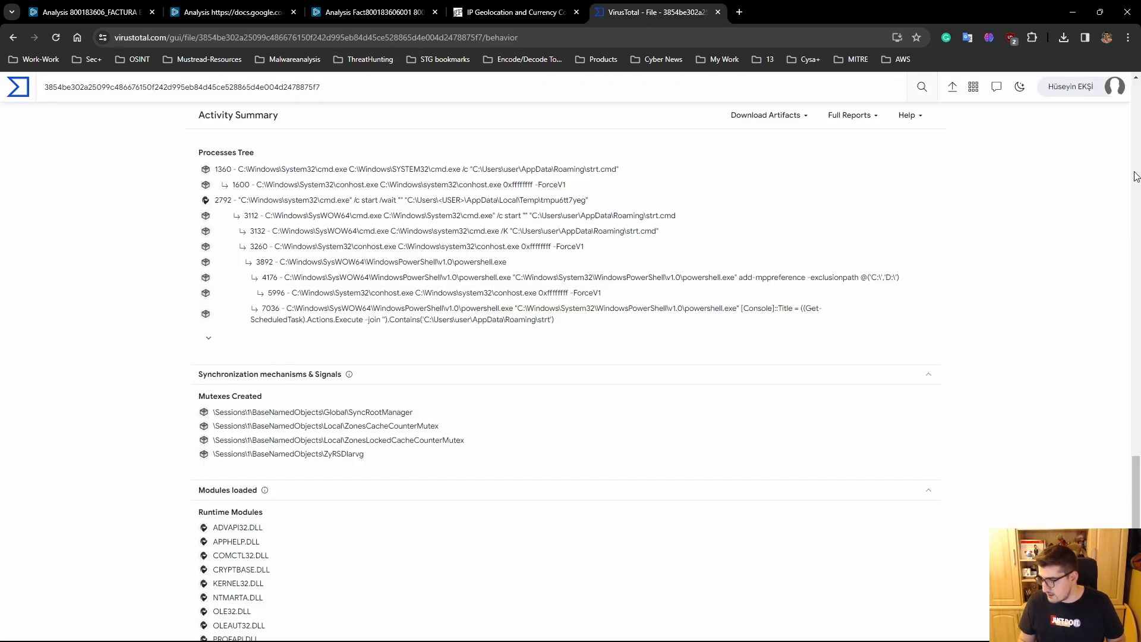
{"action": "scroll", "coordinate": [1136, 177], "scroll_direction": "up", "scroll_amount": 5}
{"action": "left_click_drag", "start_coordinate": [468, 173], "coordinate": [296, 172]}
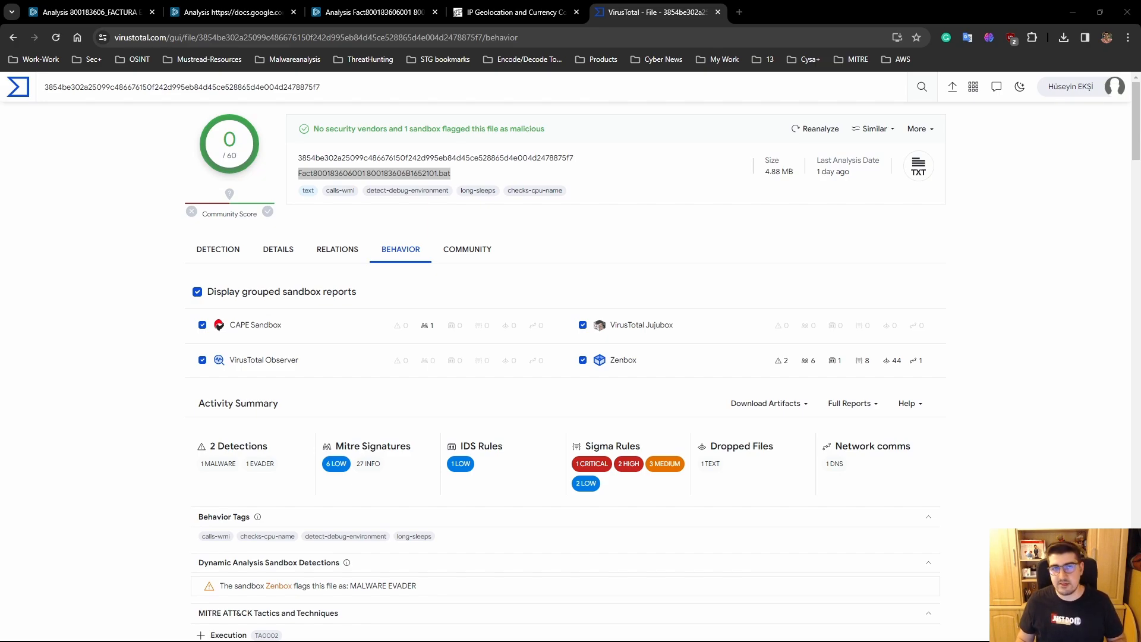
- Switch to the ANY.RUN analysis of the invoice email and view the details of the cmd.exe process with PID 2480
{"action": "left_click", "coordinate": [214, 13]}
{"action": "left_click", "coordinate": [99, 13]}
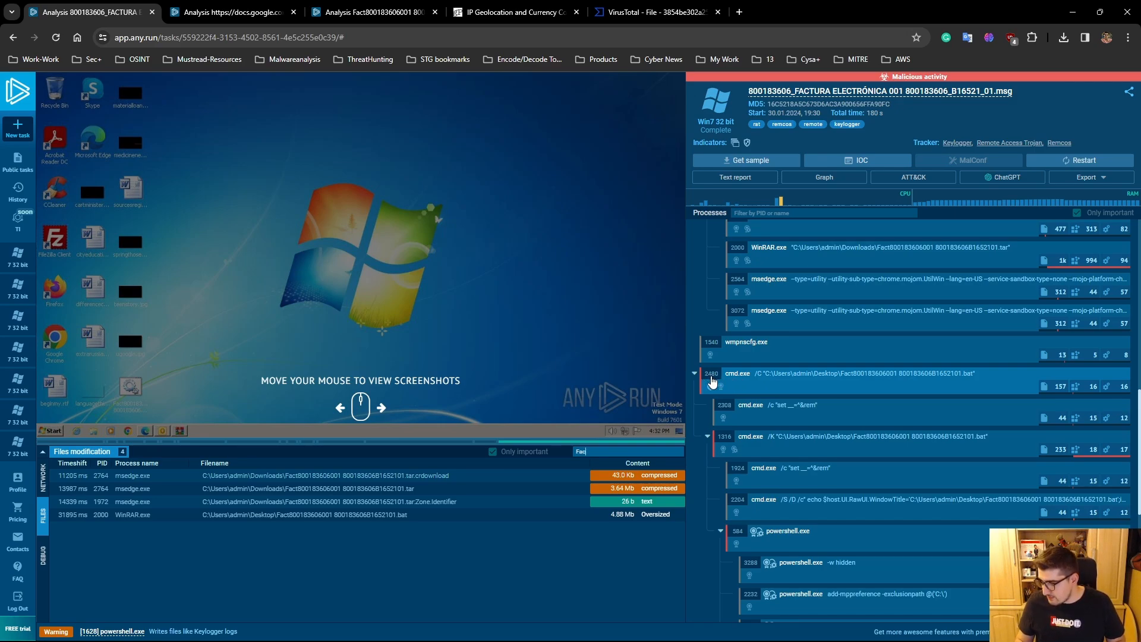
{"action": "left_click", "coordinate": [713, 381]}
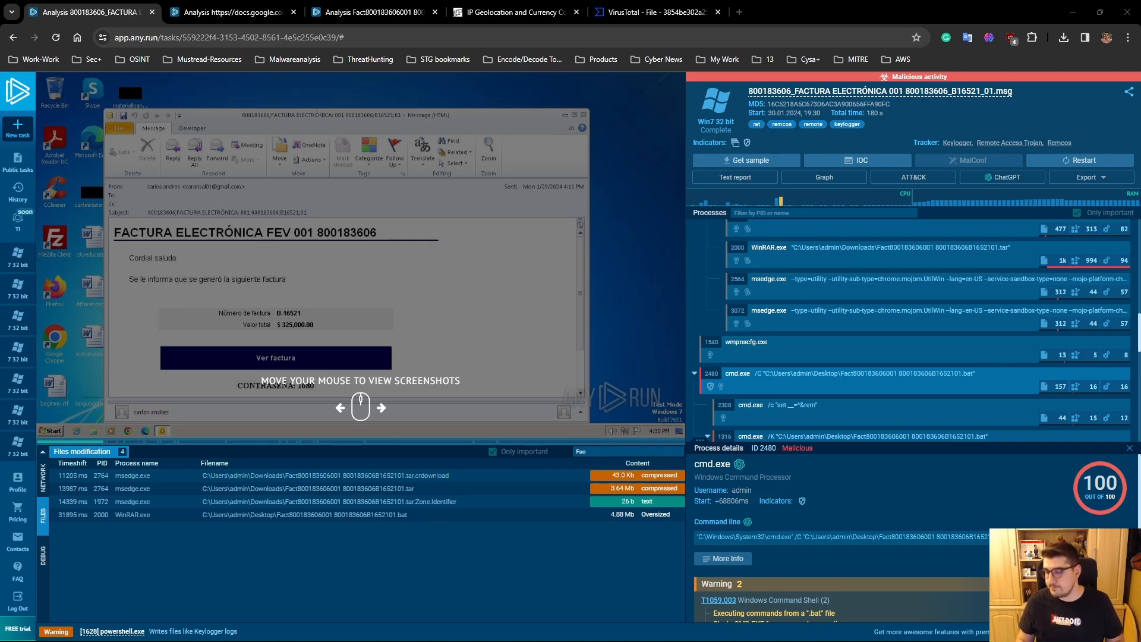
{"action": "left_click", "coordinate": [985, 384]}
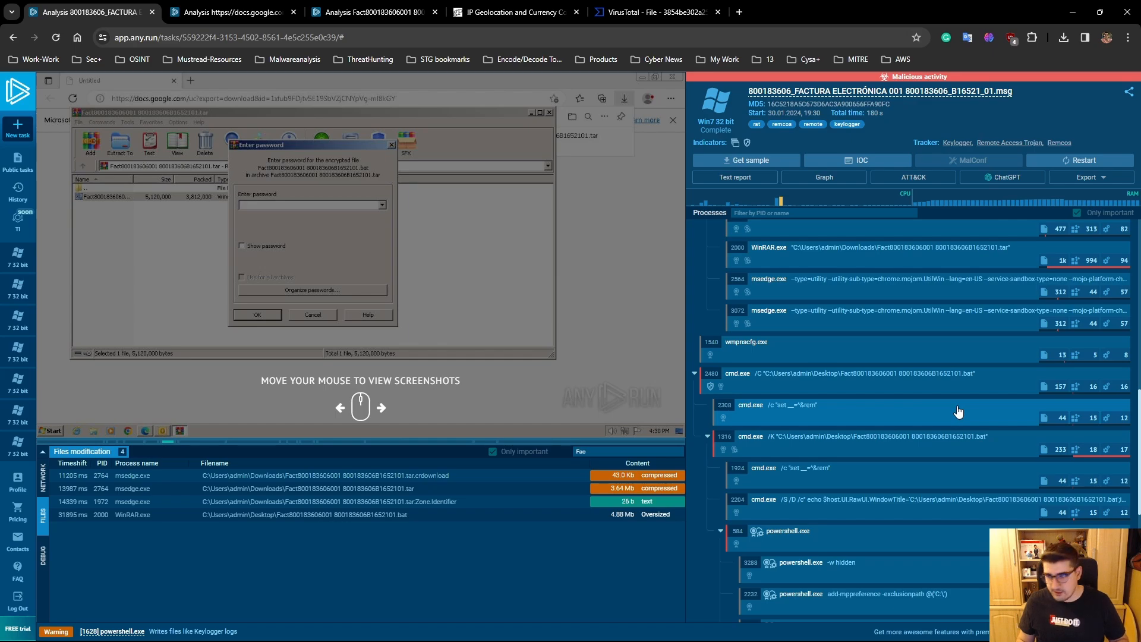
- Inspect the Base64-encoded command line of the cmd.exe process with PID 2204, and close its details
{"action": "scroll", "coordinate": [871, 374], "scroll_direction": "down", "scroll_amount": 1}
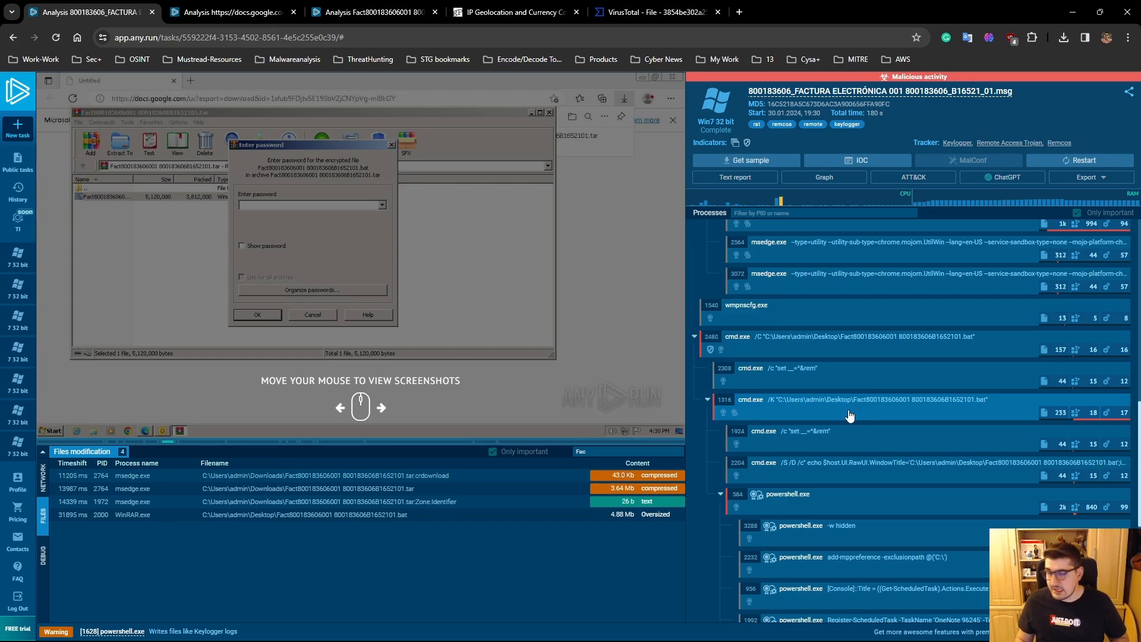
{"action": "left_click", "coordinate": [972, 473]}
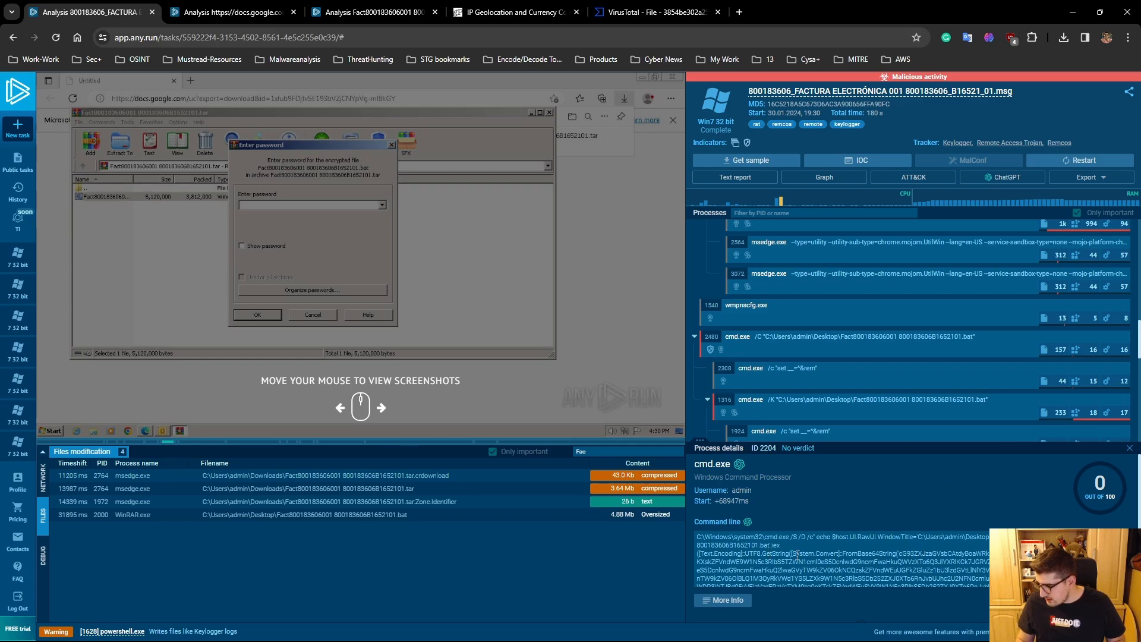
{"action": "left_click_drag", "start_coordinate": [735, 555], "coordinate": [942, 571]}
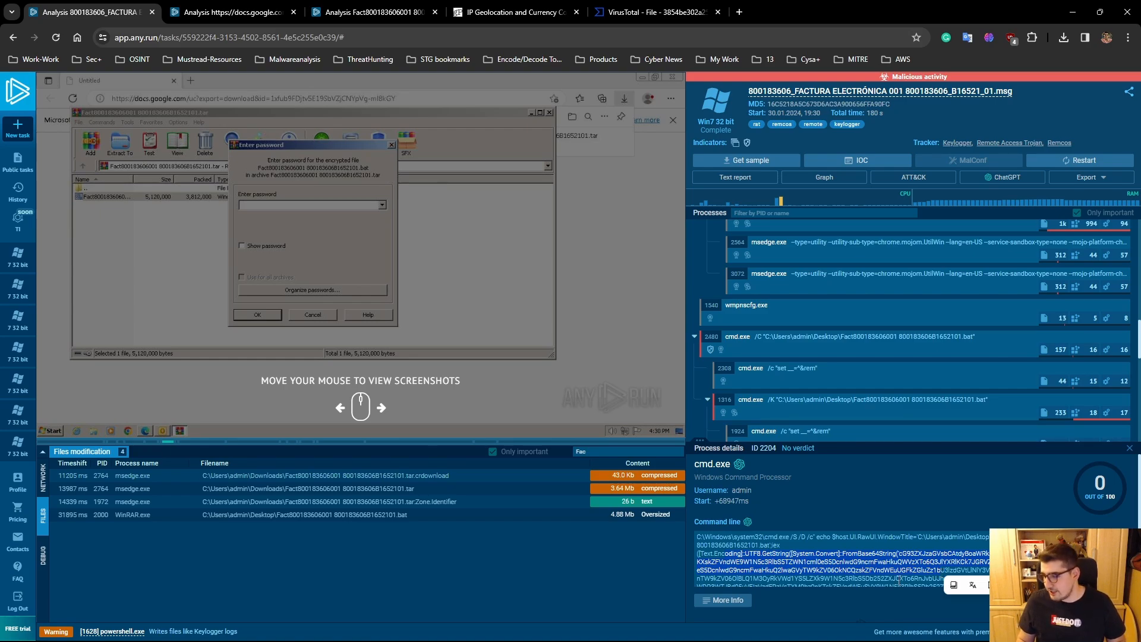
{"action": "left_click", "coordinate": [915, 579]}
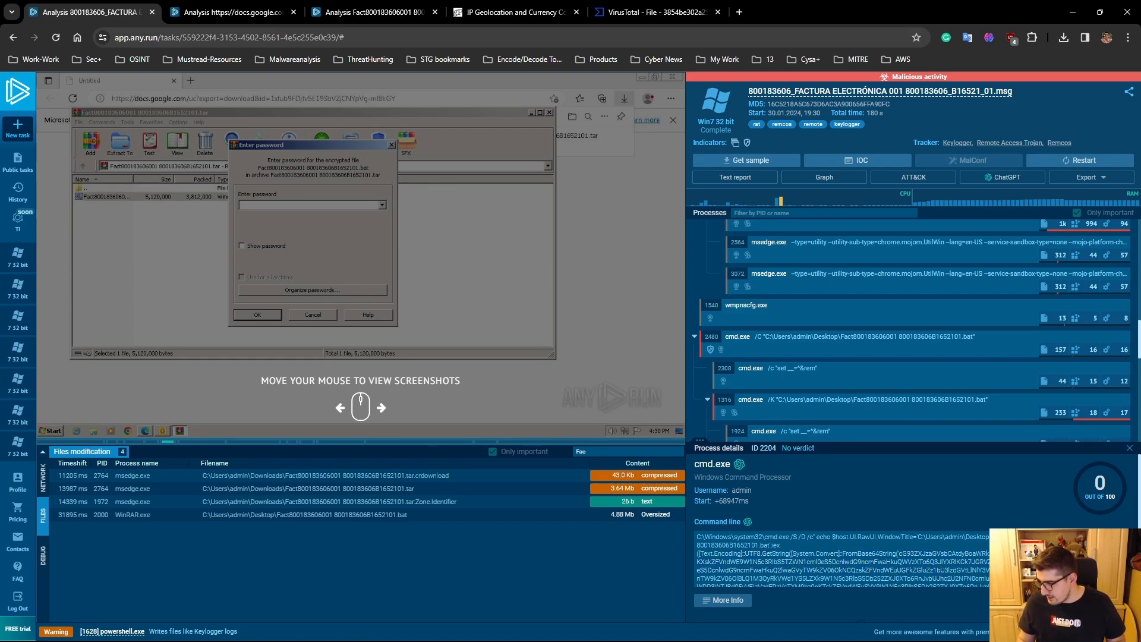
{"action": "scroll", "coordinate": [842, 558], "scroll_direction": "down", "scroll_amount": 2}
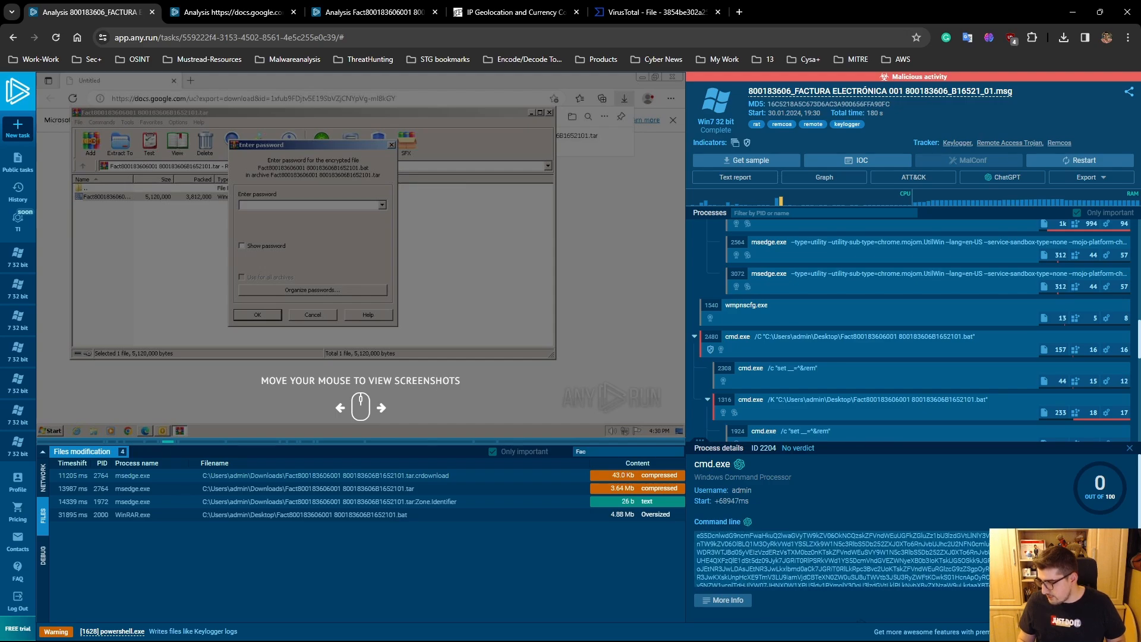
{"action": "left_click", "coordinate": [1129, 447]}
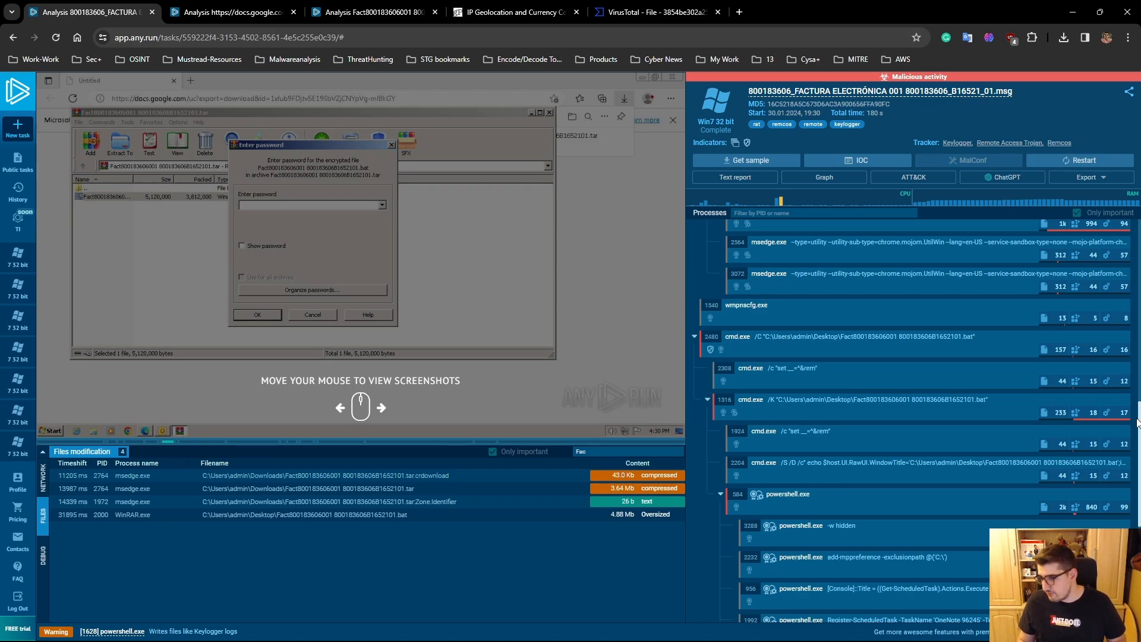
- Look through the rest of the process tree, and review the HTTP requests and network connections down to the powershell.exe entries
{"action": "left_click_drag", "start_coordinate": [1138, 432], "coordinate": [1138, 443]}
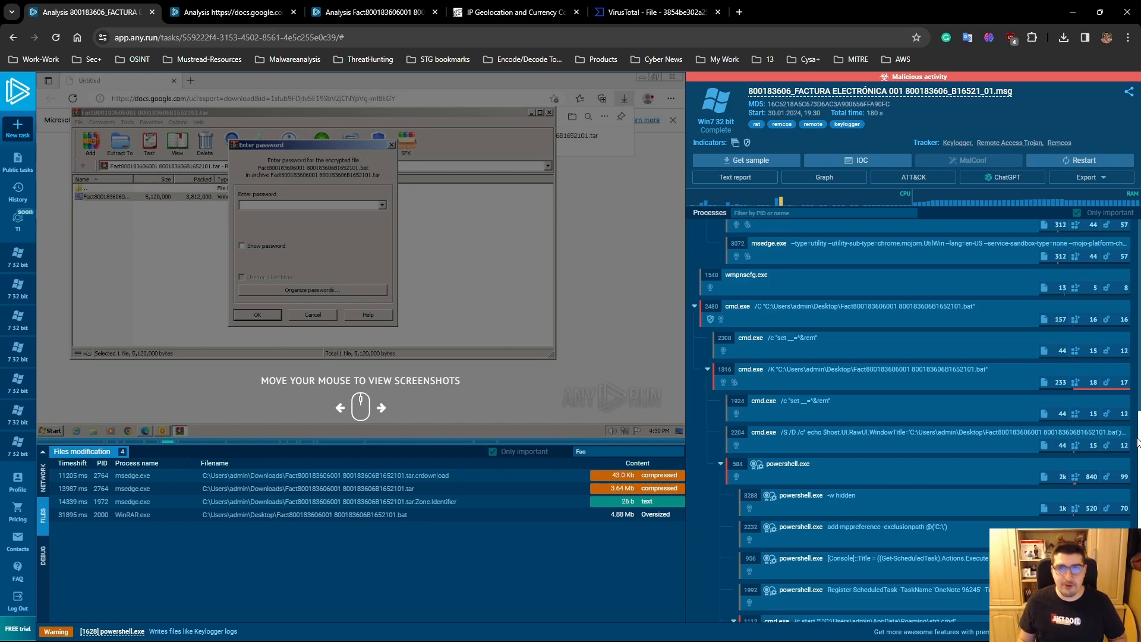
{"action": "left_click_drag", "start_coordinate": [1138, 442], "coordinate": [1139, 451]}
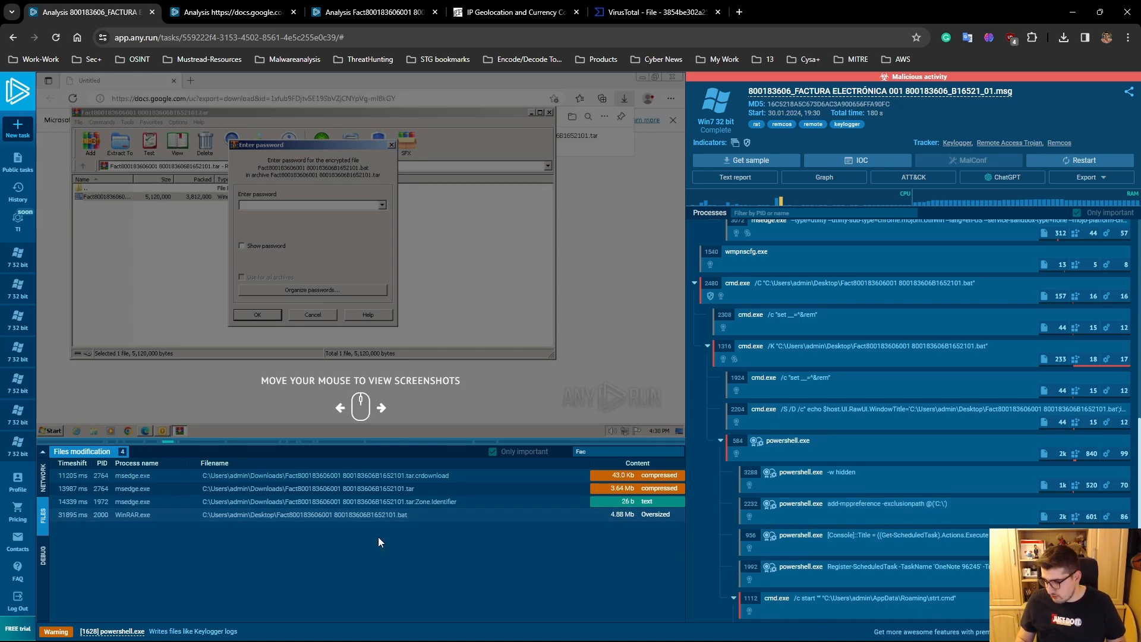
{"action": "left_click", "coordinate": [43, 477]}
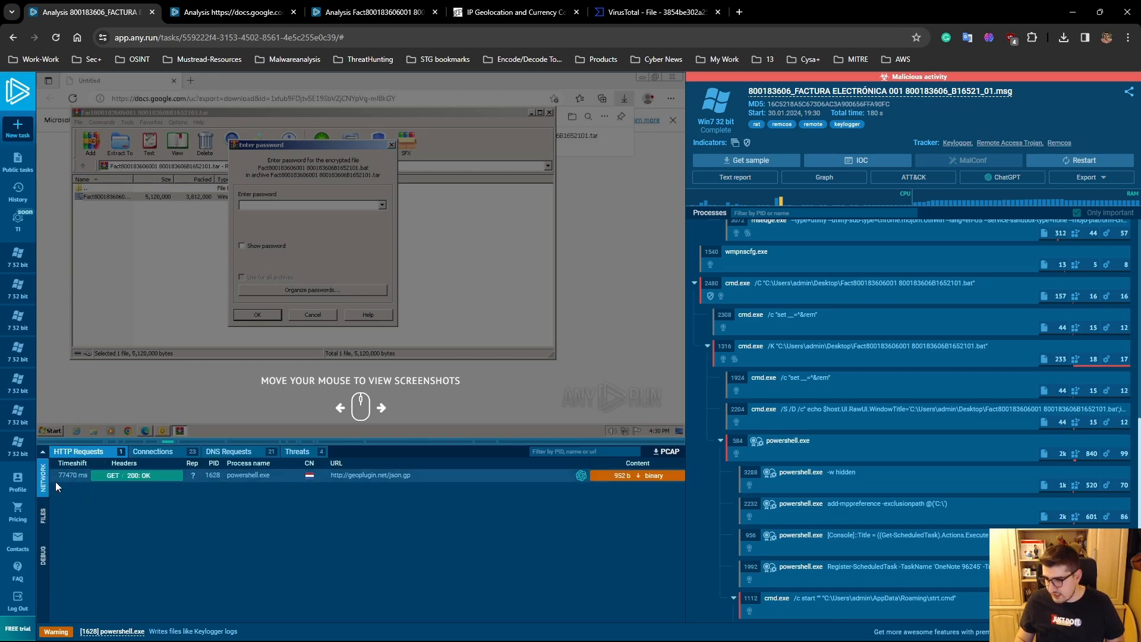
{"action": "left_click", "coordinate": [159, 454]}
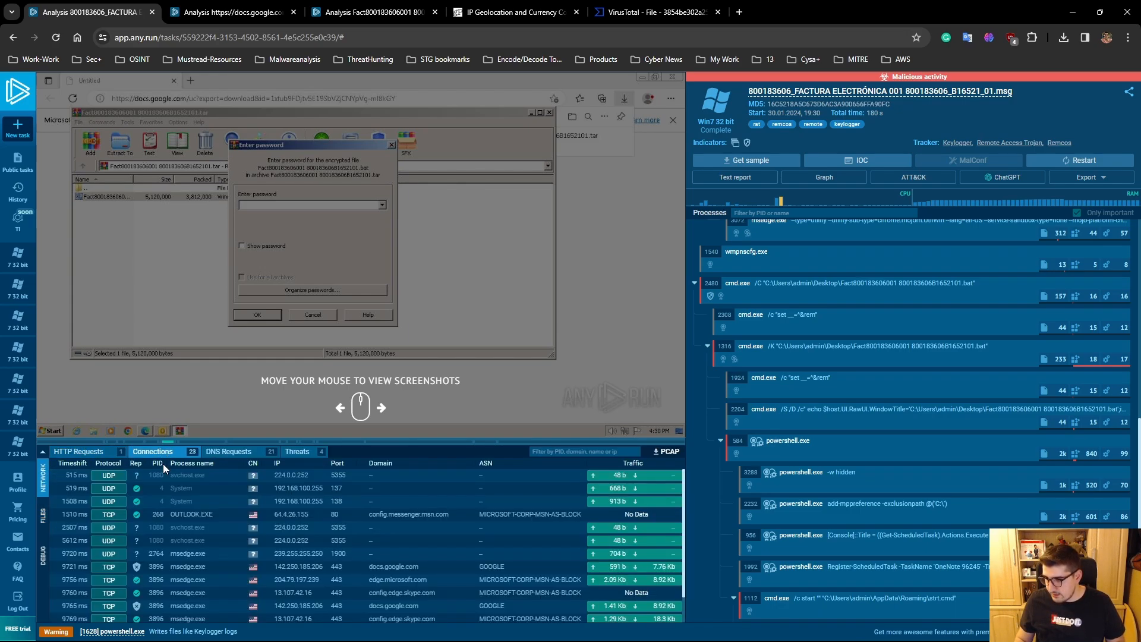
{"action": "left_click_drag", "start_coordinate": [683, 508], "coordinate": [681, 585]}
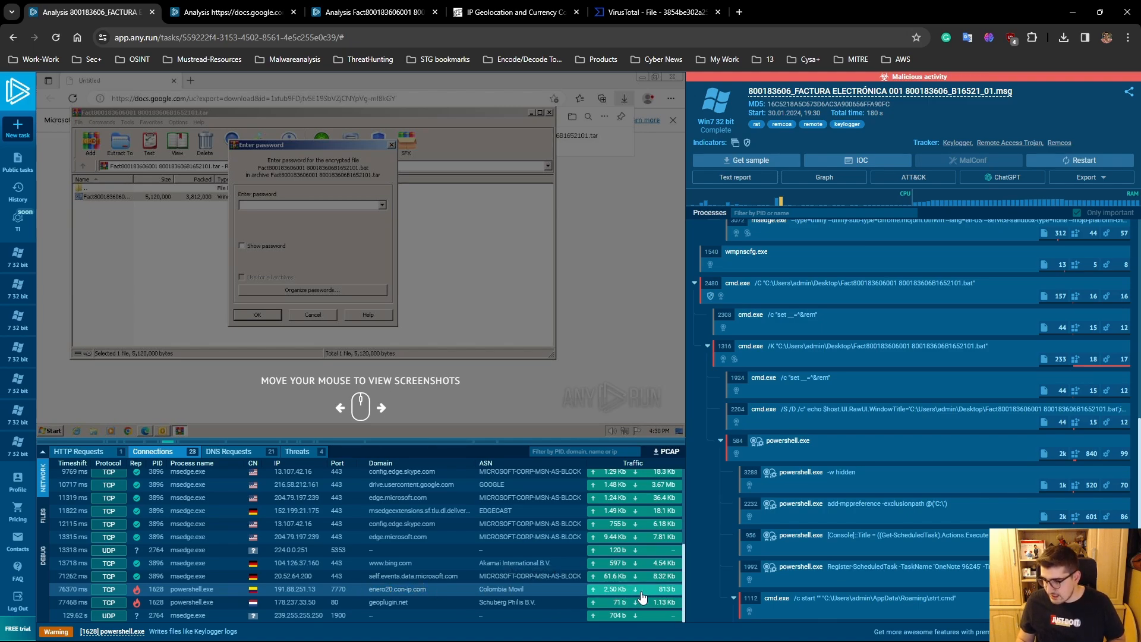
- Inspect the network stream of the powershell.exe connection to enero20.con-ip.com in hex and text views, close it, and check the connection's country
{"action": "left_click", "coordinate": [617, 593]}
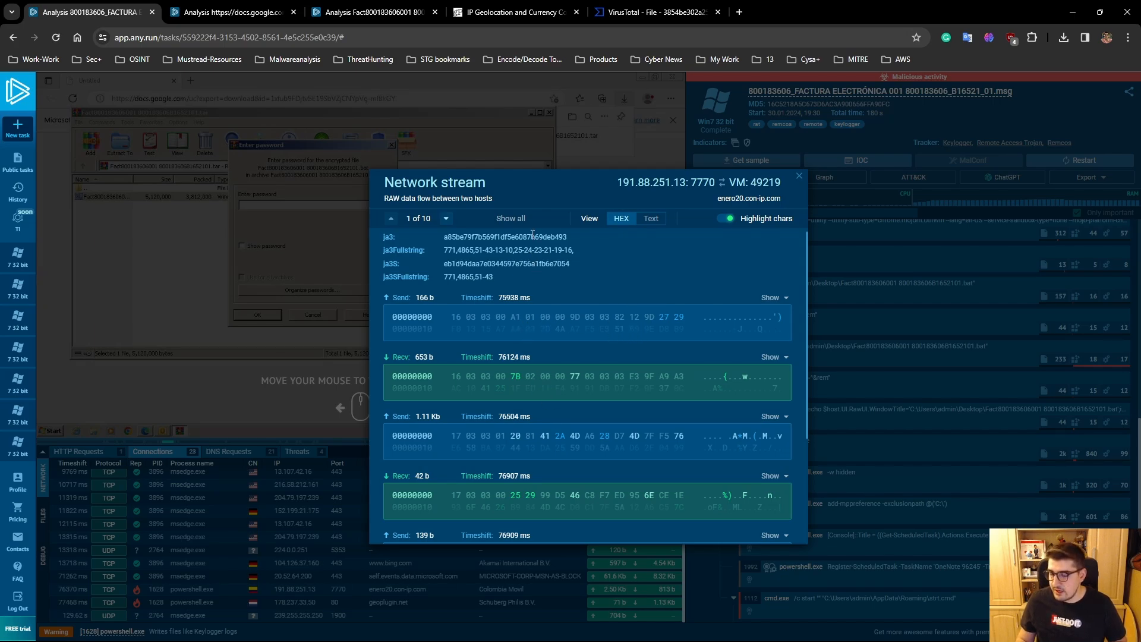
{"action": "left_click", "coordinate": [650, 218]}
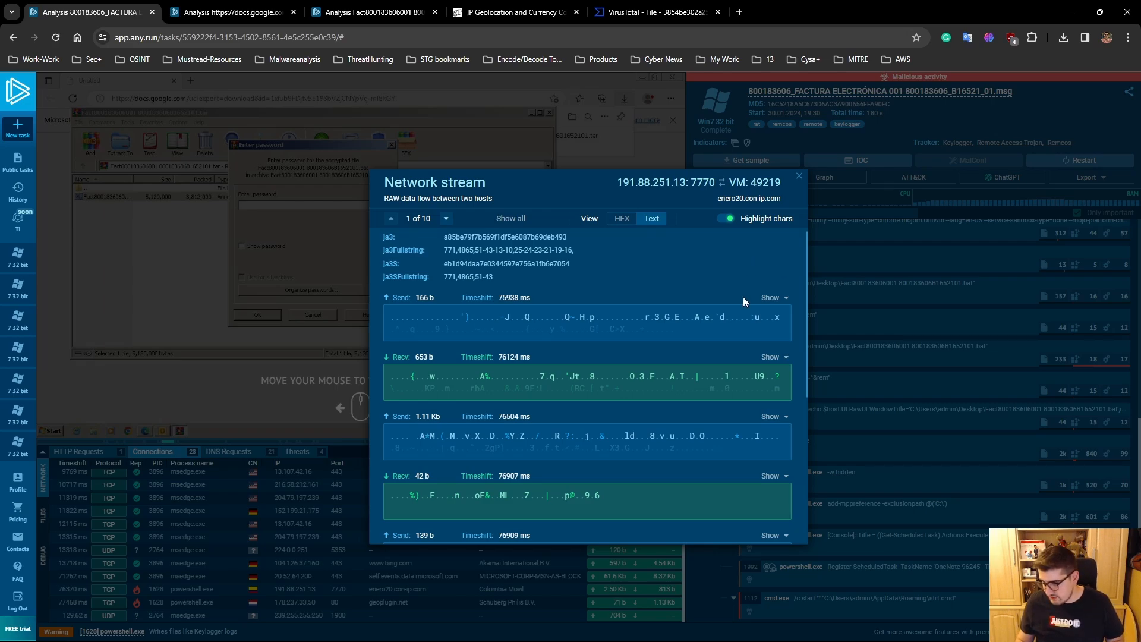
{"action": "left_click", "coordinate": [799, 176]}
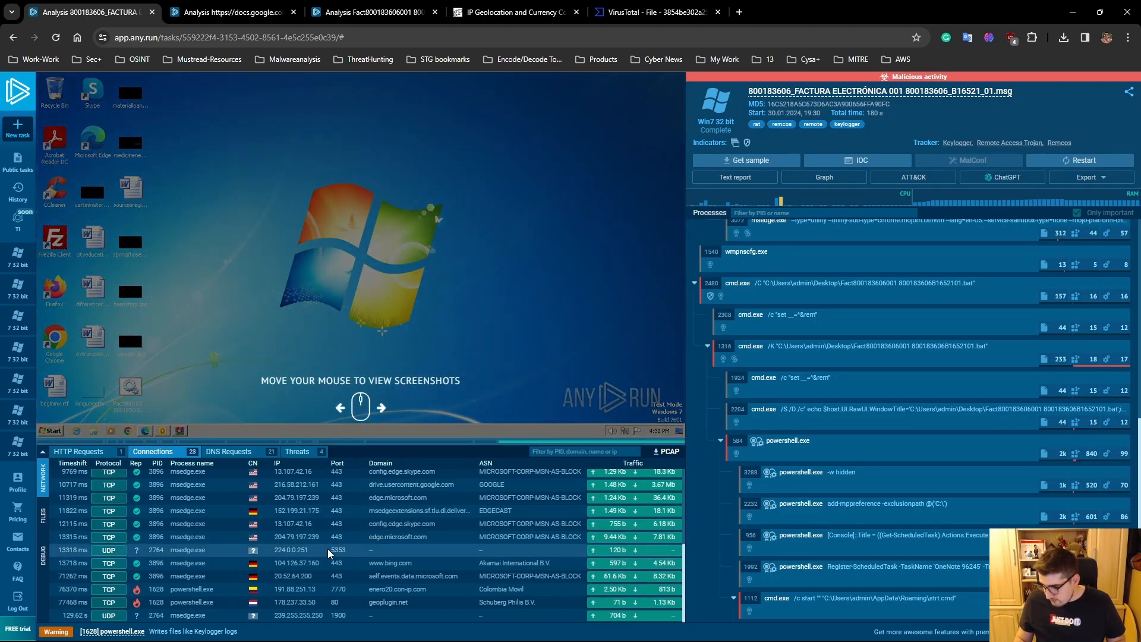
{"action": "mouse_move", "coordinate": [270, 593]}
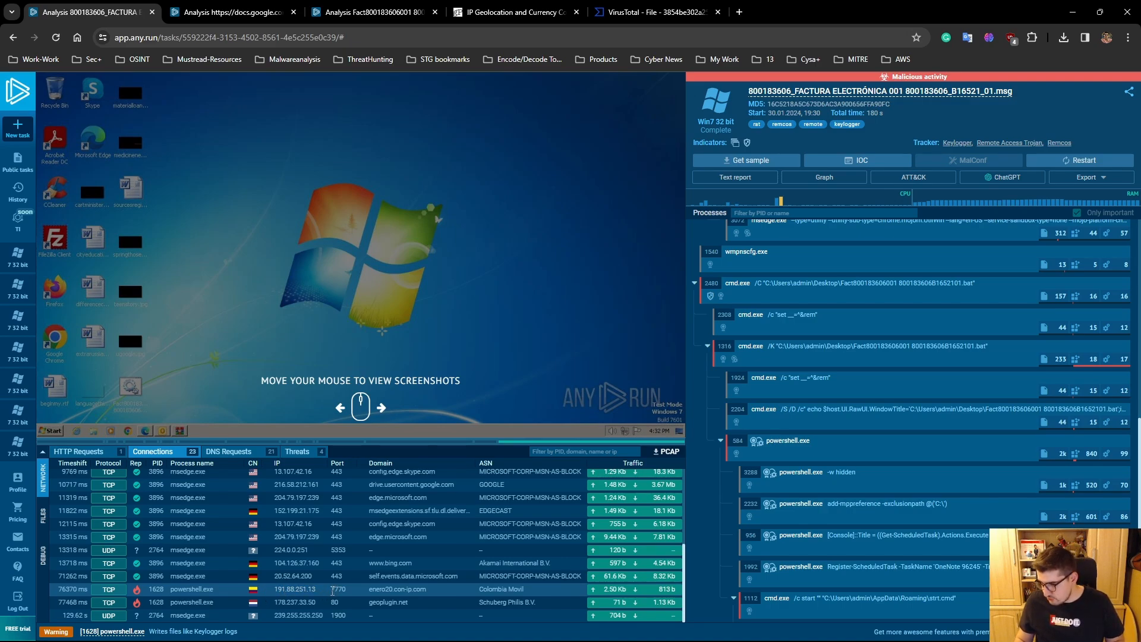
{"action": "left_click", "coordinate": [259, 592]}
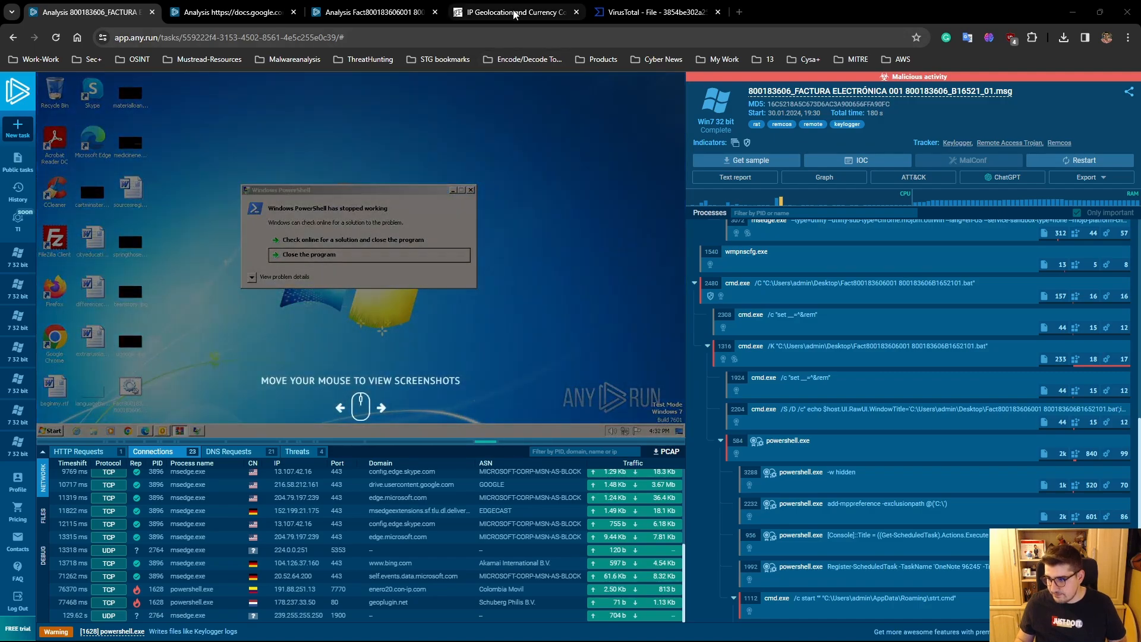
- Switch to the geoPlugin website and read its description of the IP geolocation service
{"action": "left_click", "coordinate": [509, 13]}
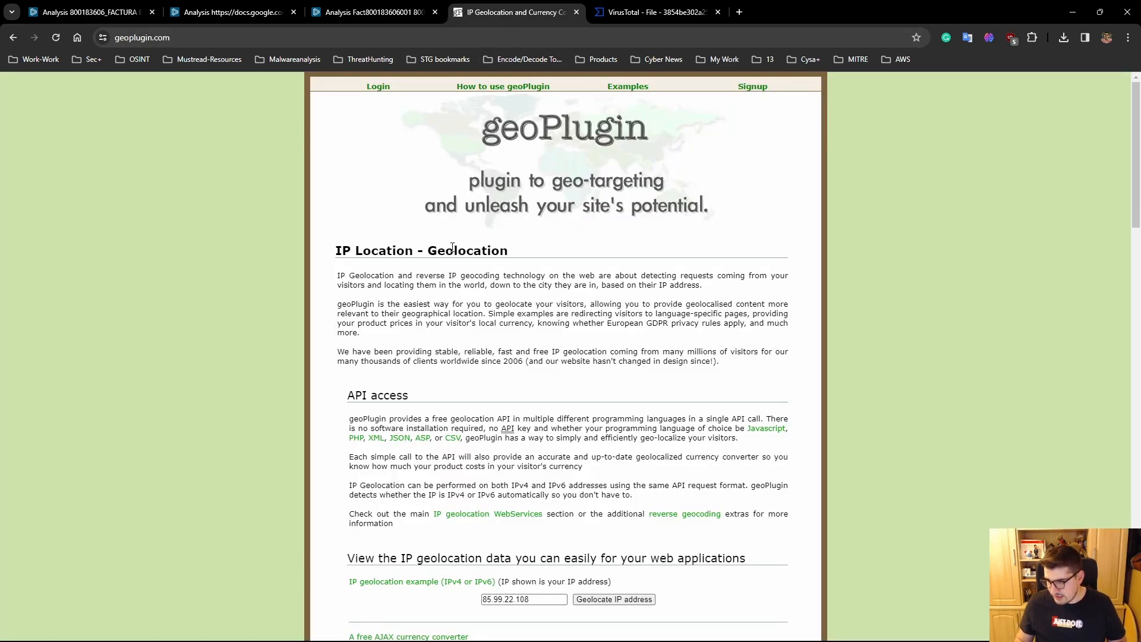
{"action": "left_click_drag", "start_coordinate": [397, 275], "coordinate": [510, 287]}
{"action": "left_click", "coordinate": [454, 289]}
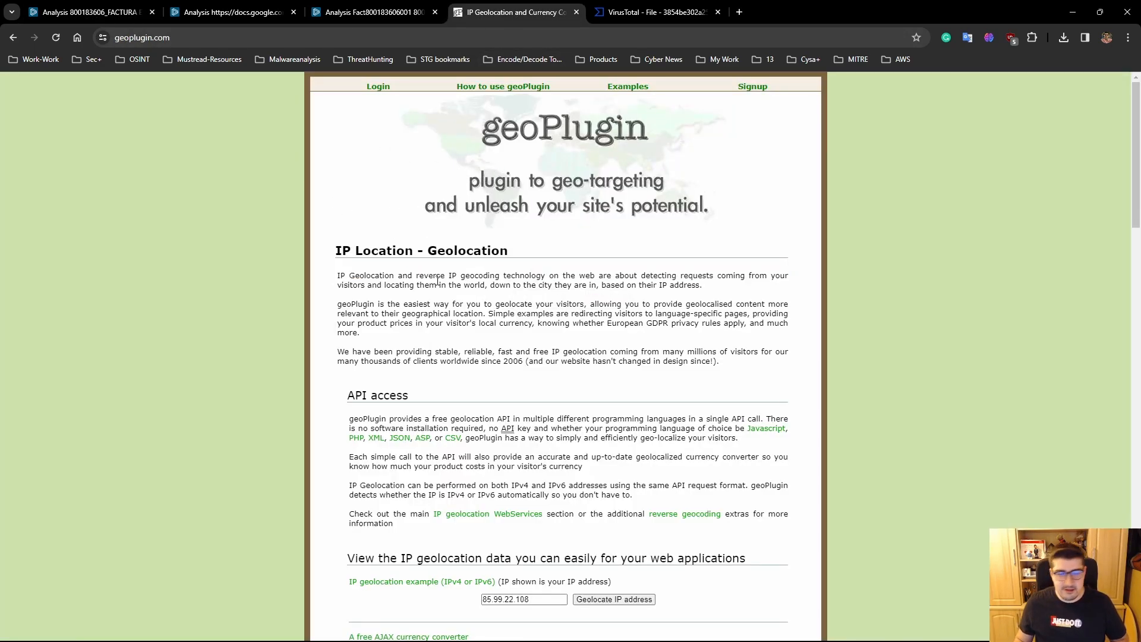
- Return to the ANY.RUN email analysis, read the geoplugin.net network stream as text with its received response expanded, and close it
{"action": "left_click", "coordinate": [89, 11]}
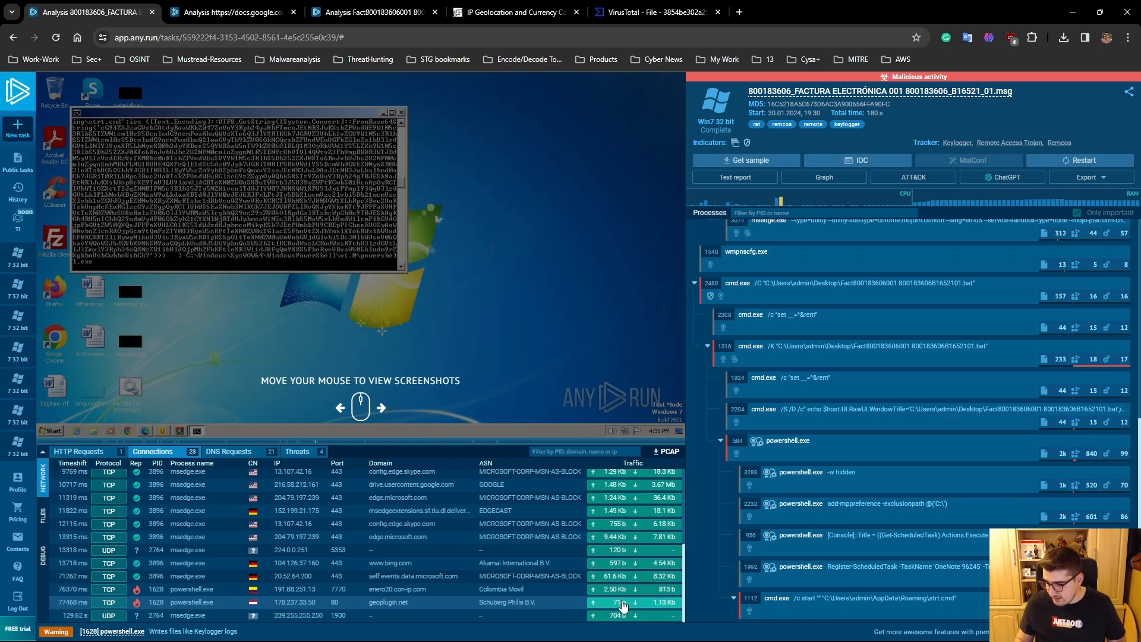
{"action": "left_click", "coordinate": [622, 603]}
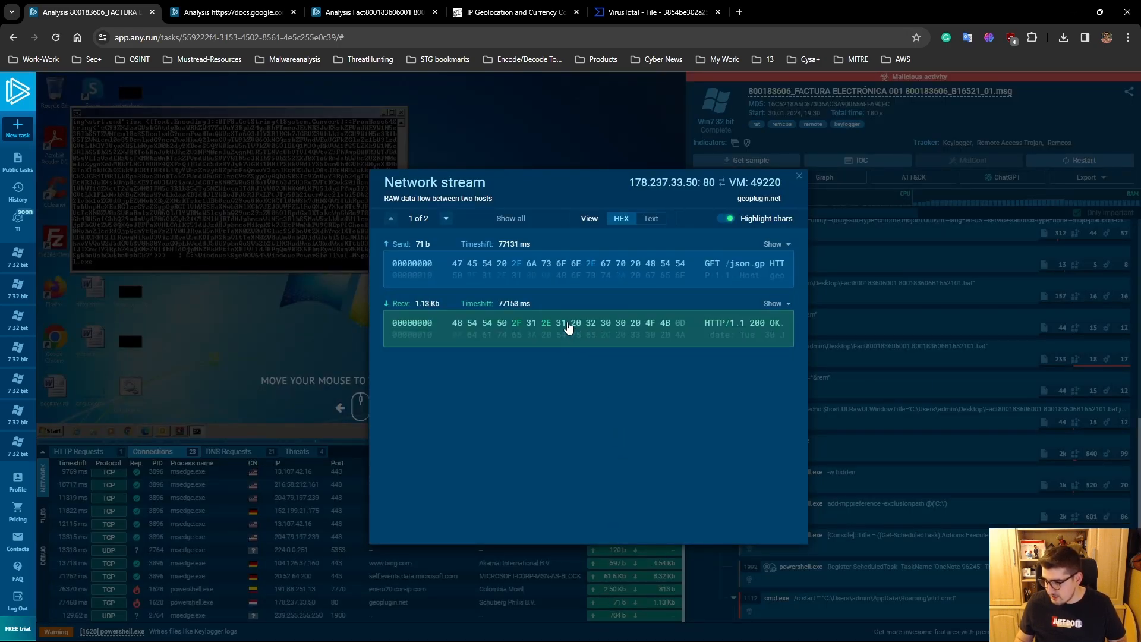
{"action": "left_click", "coordinate": [649, 219]}
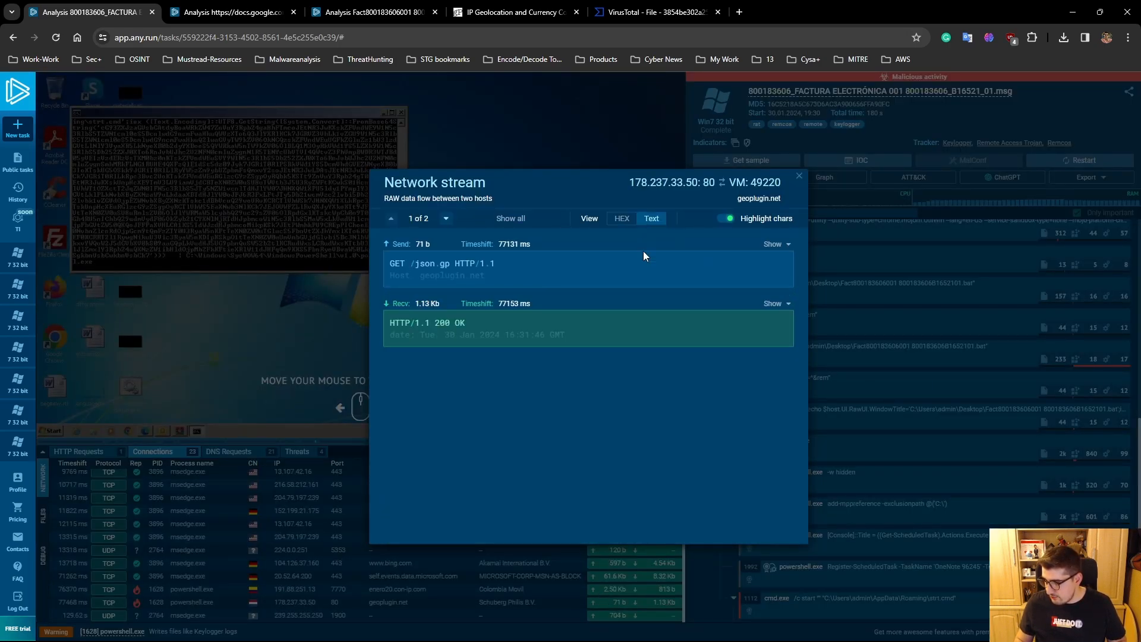
{"action": "left_click", "coordinate": [461, 328]}
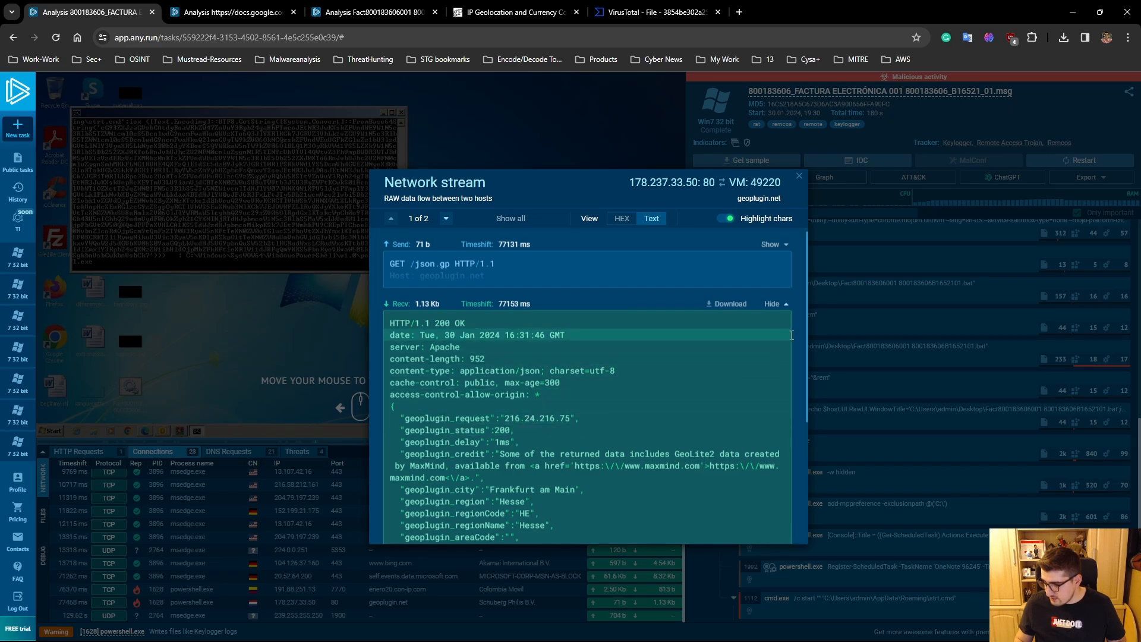
{"action": "scroll", "coordinate": [512, 333], "scroll_direction": "down", "scroll_amount": 3}
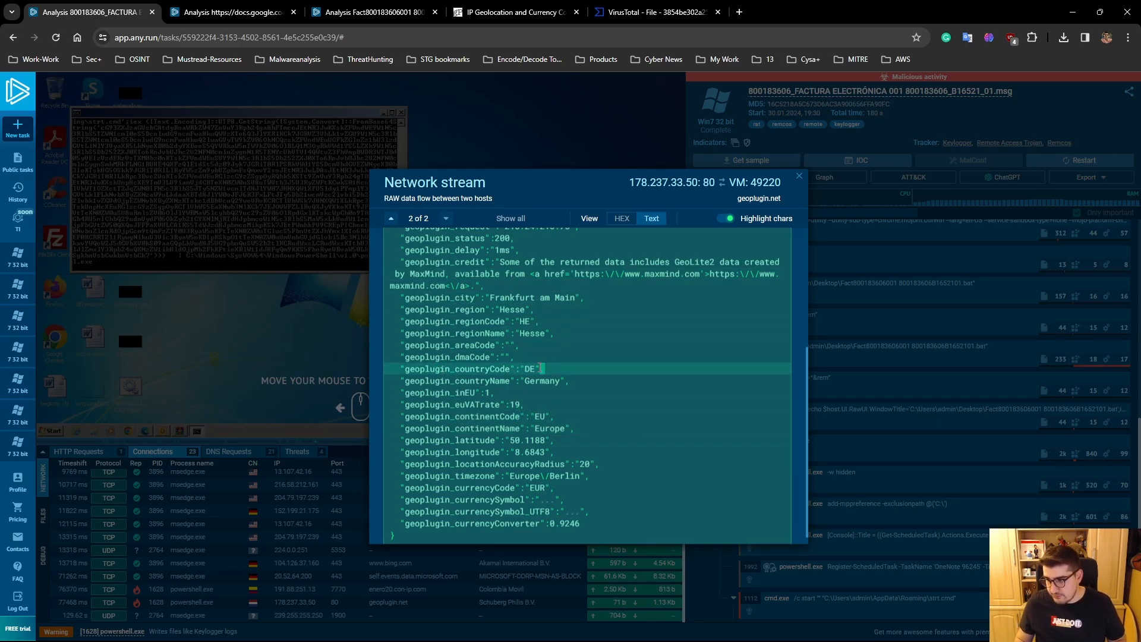
{"action": "left_click", "coordinate": [798, 175]}
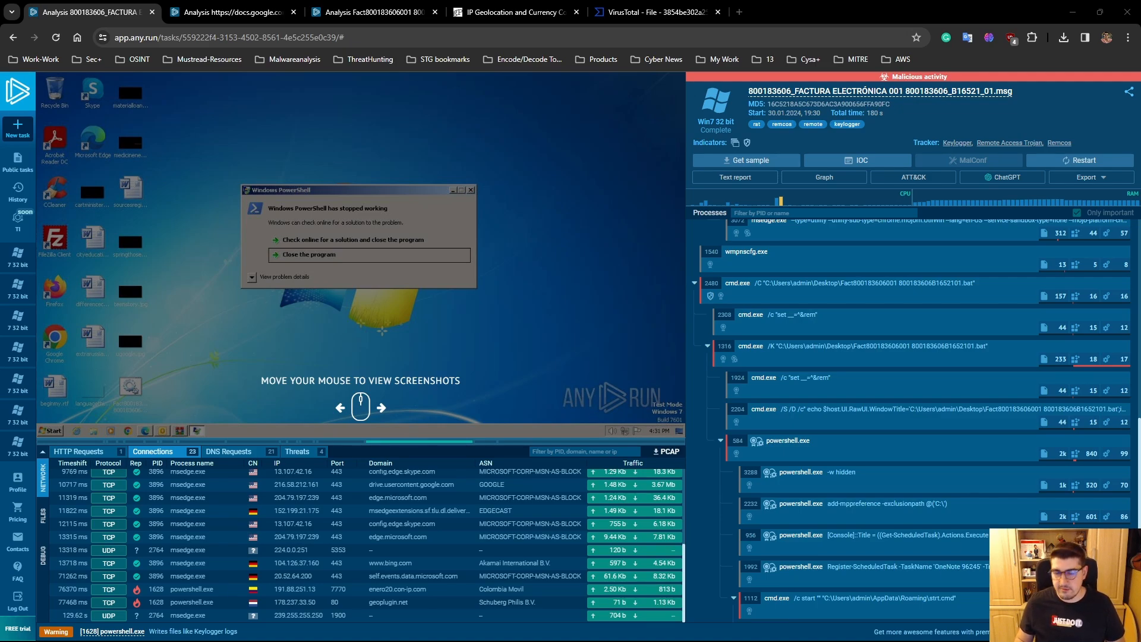
- Inspect the advanced details and command lines of the powershell.exe processes with PIDs 956 and 2232
{"action": "scroll", "coordinate": [1121, 503], "scroll_direction": "down", "scroll_amount": 3}
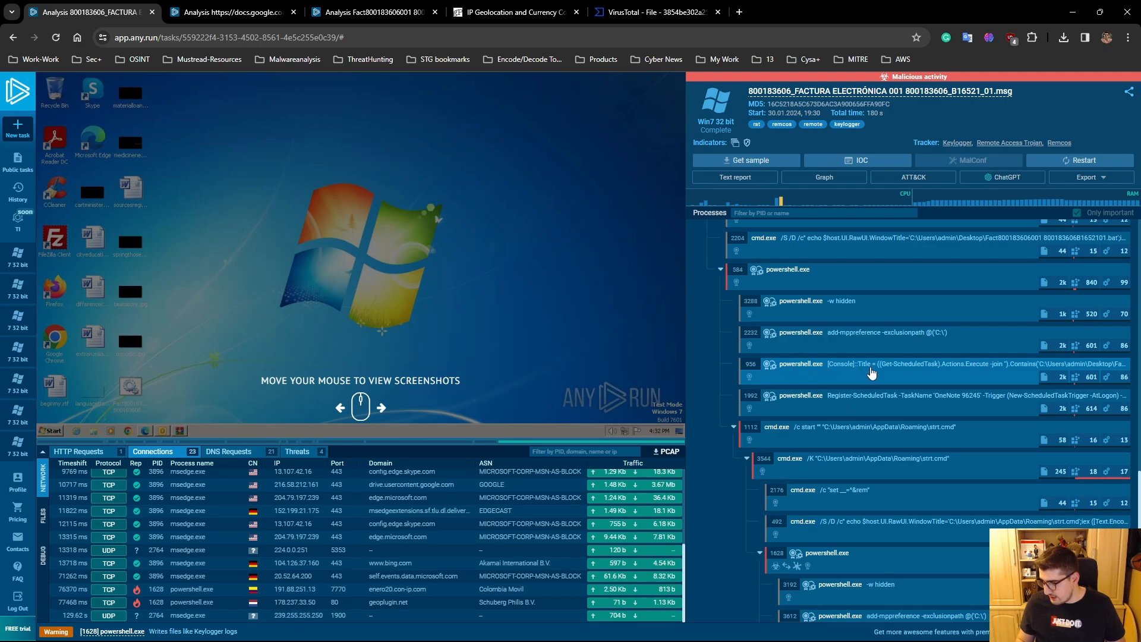
{"action": "left_click", "coordinate": [869, 372]}
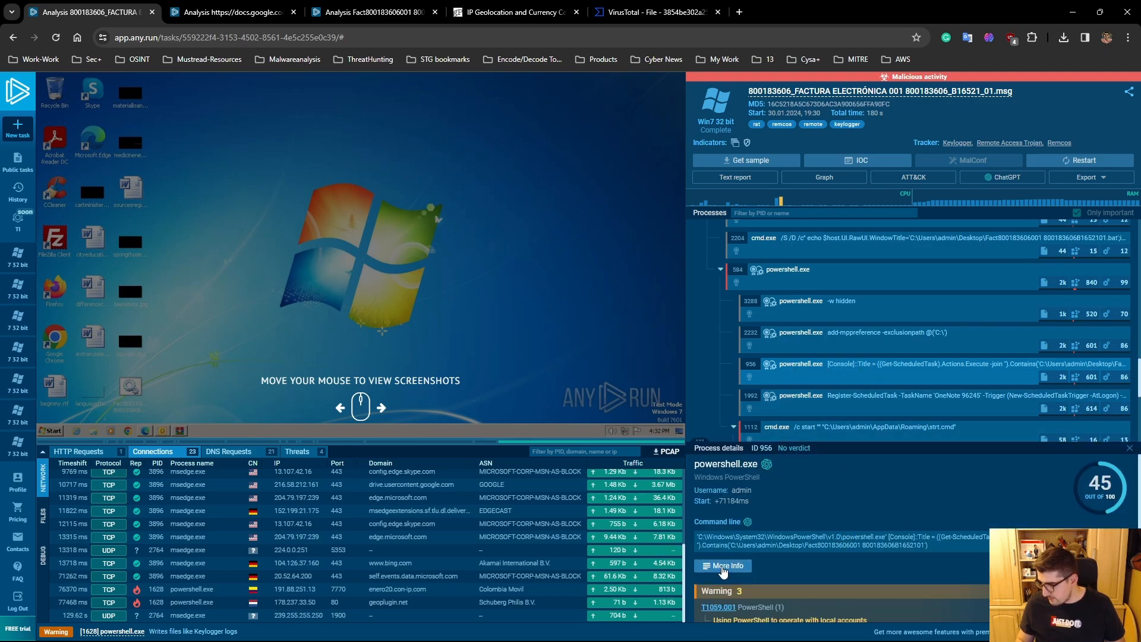
{"action": "left_click", "coordinate": [723, 568]}
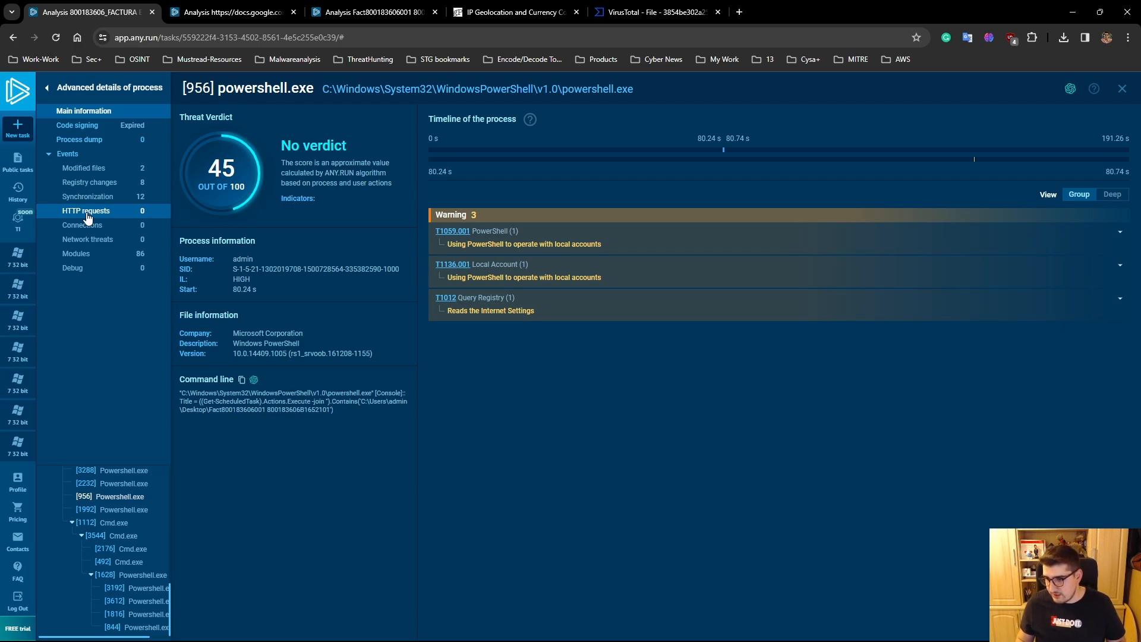
{"action": "left_click", "coordinate": [111, 483]}
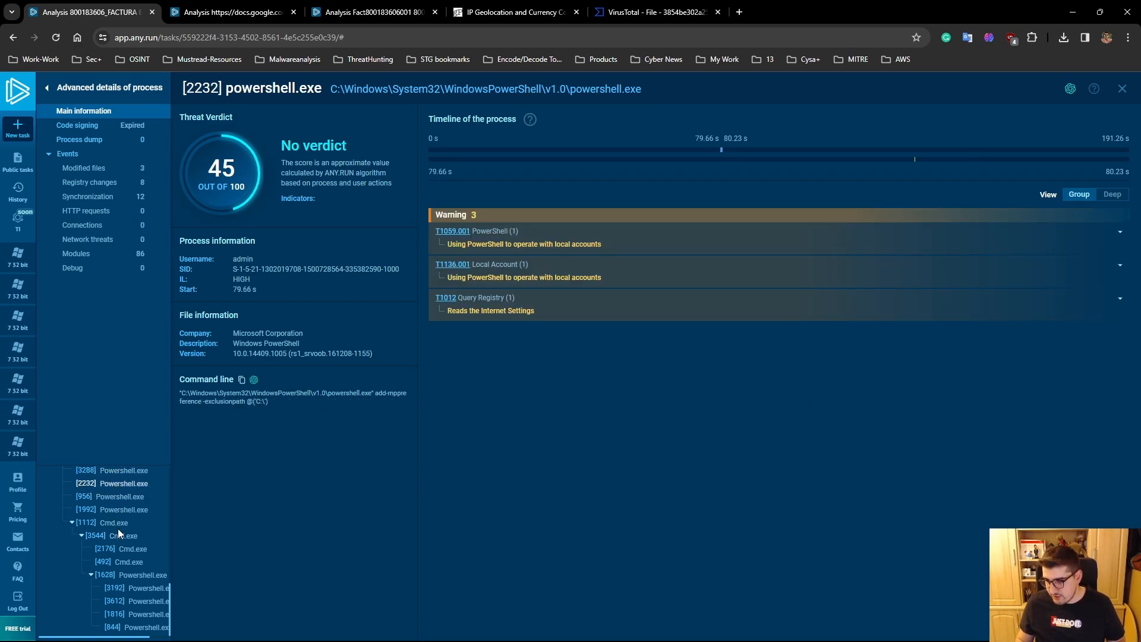
- Examine the trigger and action parts of the scheduled-task command line of the powershell.exe process with PID 1992
{"action": "left_click", "coordinate": [118, 510]}
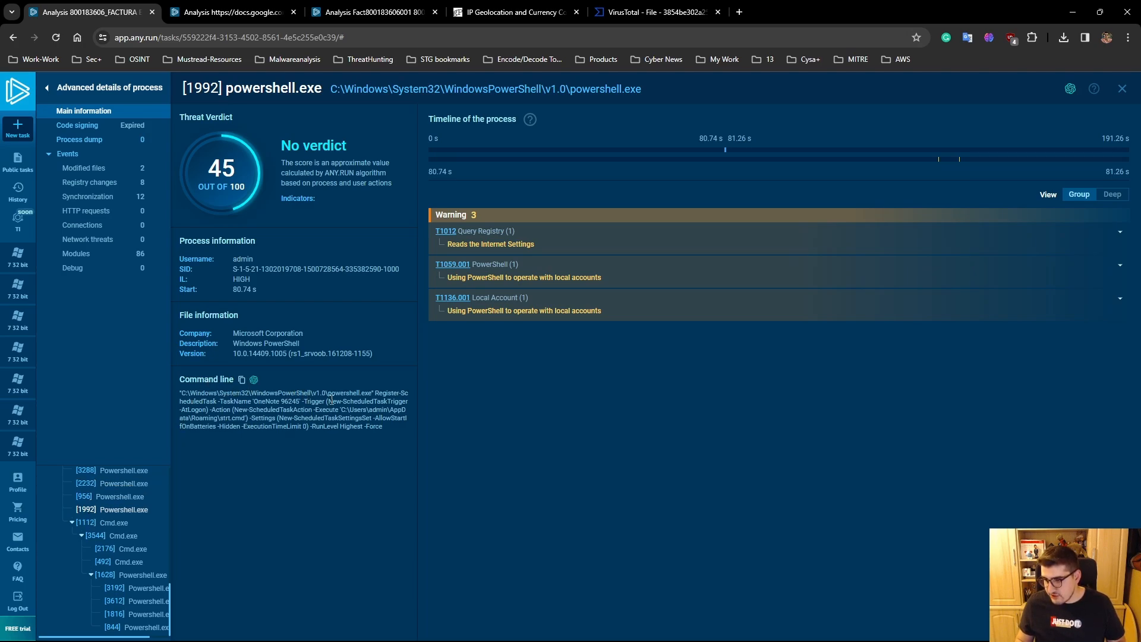
{"action": "left_click_drag", "start_coordinate": [331, 402], "coordinate": [362, 402]}
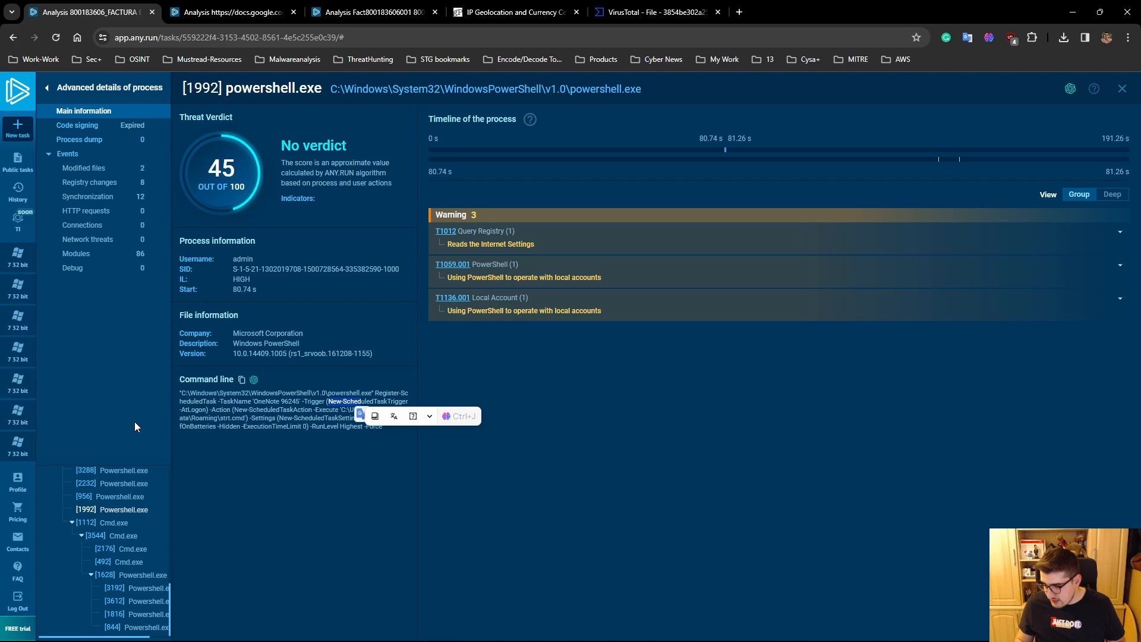
{"action": "left_click_drag", "start_coordinate": [238, 410], "coordinate": [262, 409]}
{"action": "left_click", "coordinate": [243, 399]}
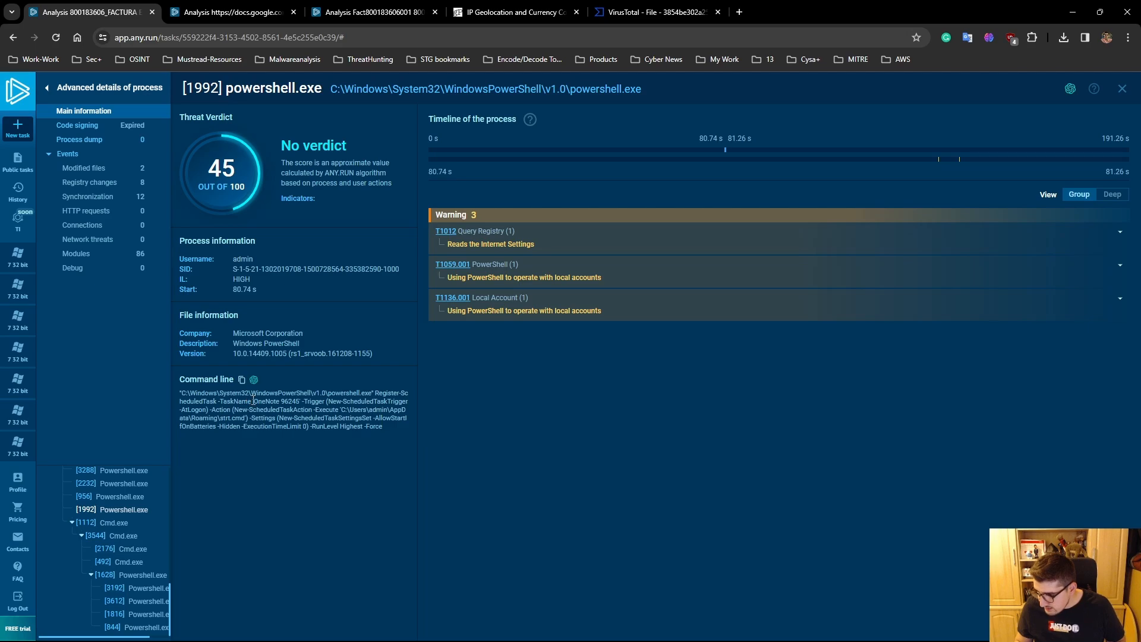
- Highlight the task name OneNote 96245 in the command line of PID 1992, and leave the advanced process details
{"action": "left_click_drag", "start_coordinate": [253, 402], "coordinate": [277, 403]}
{"action": "left_click", "coordinate": [279, 409]}
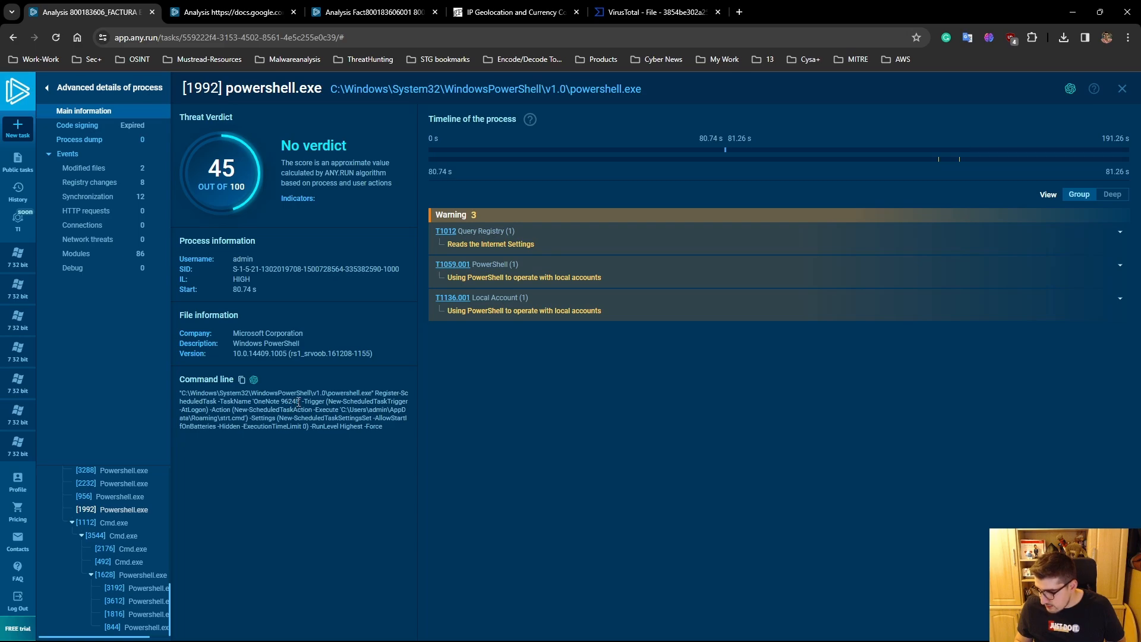
{"action": "left_click_drag", "start_coordinate": [298, 402], "coordinate": [254, 402]}
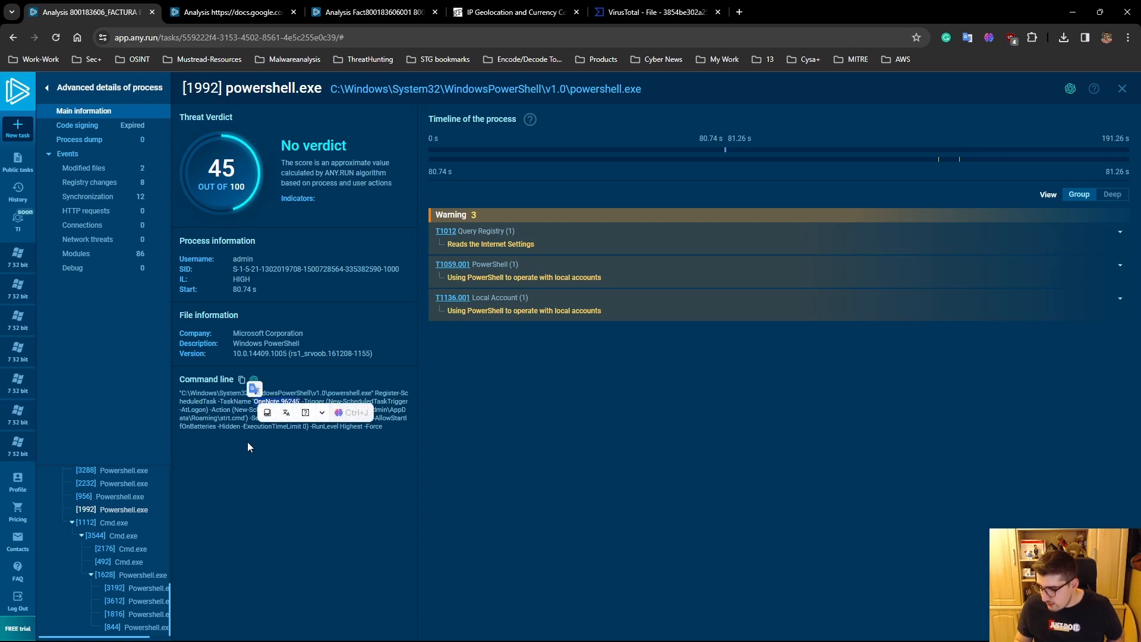
{"action": "left_click", "coordinate": [233, 398]}
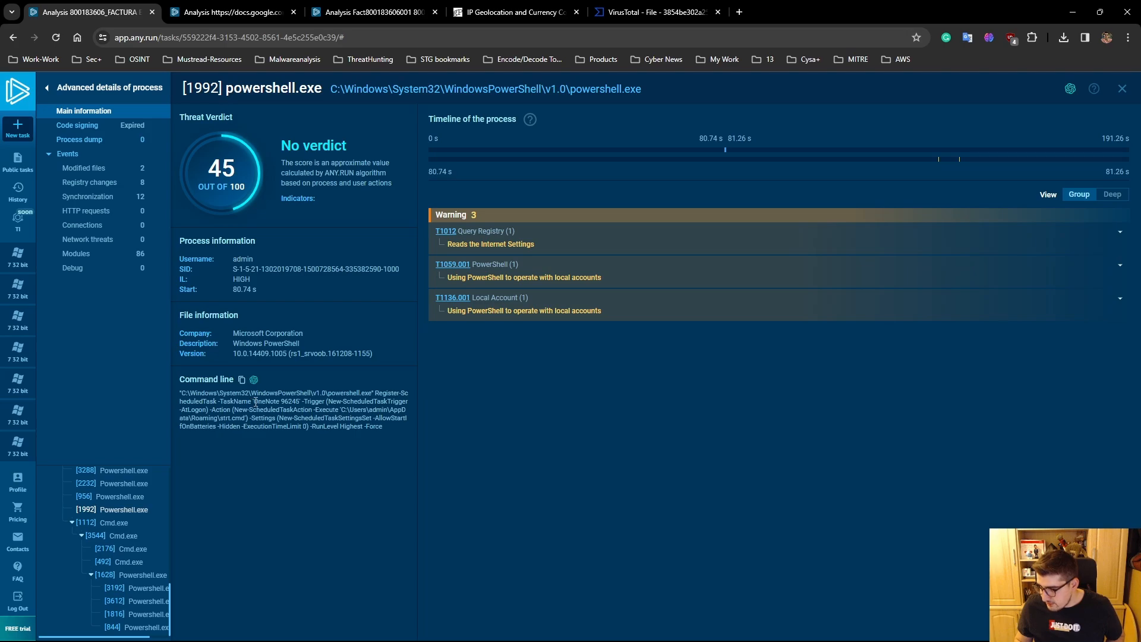
{"action": "left_click_drag", "start_coordinate": [255, 401], "coordinate": [300, 397]}
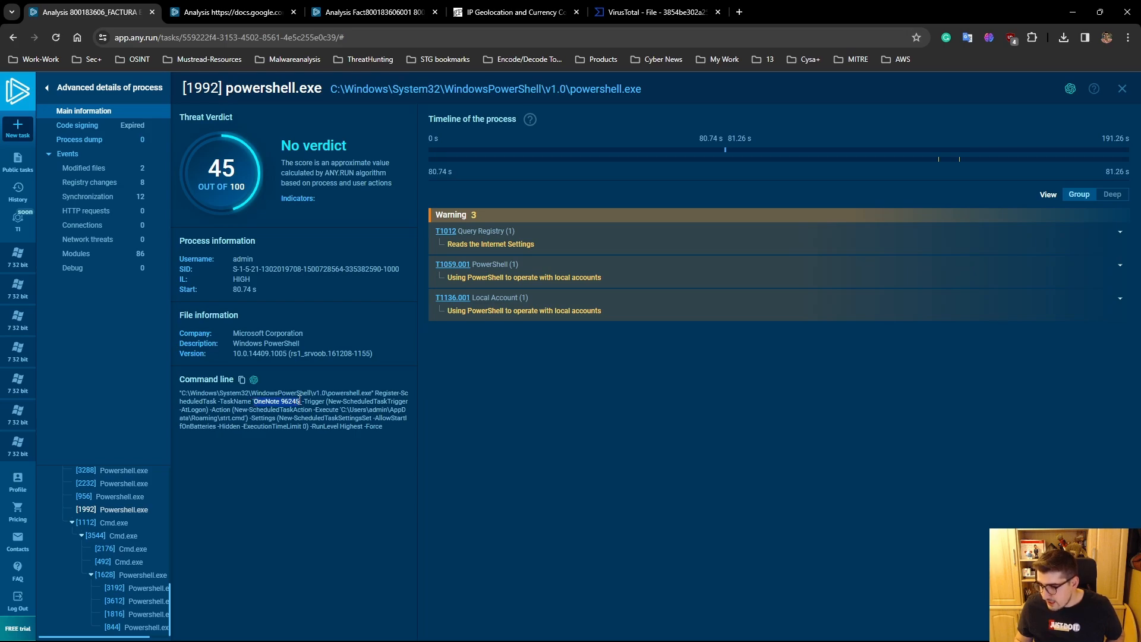
{"action": "left_click", "coordinate": [249, 467]}
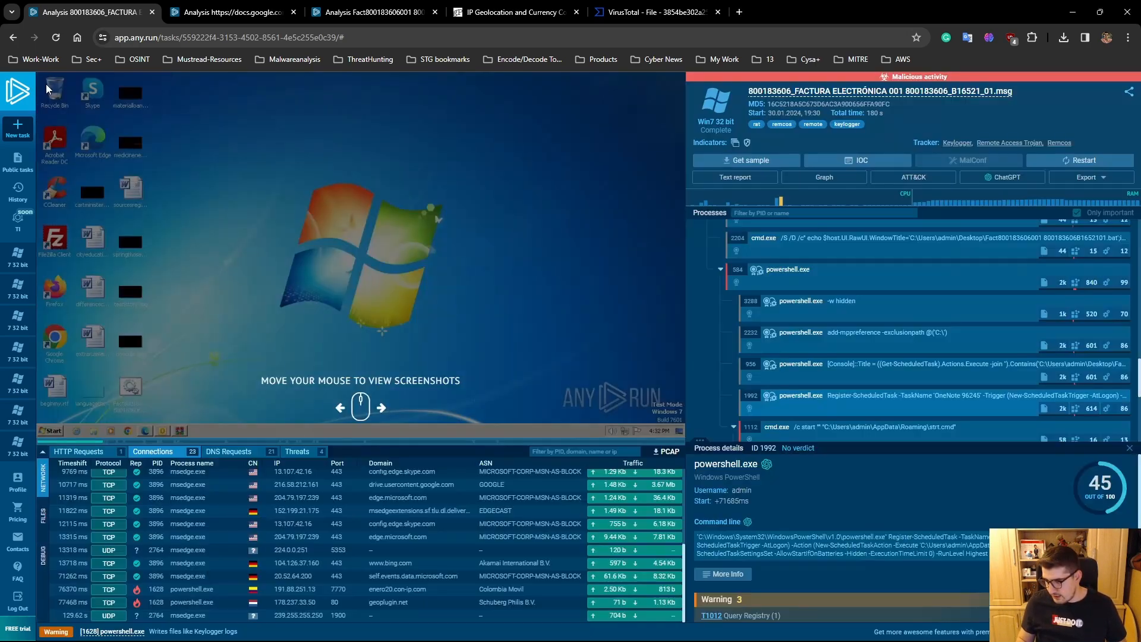
{"action": "left_click", "coordinate": [47, 89]}
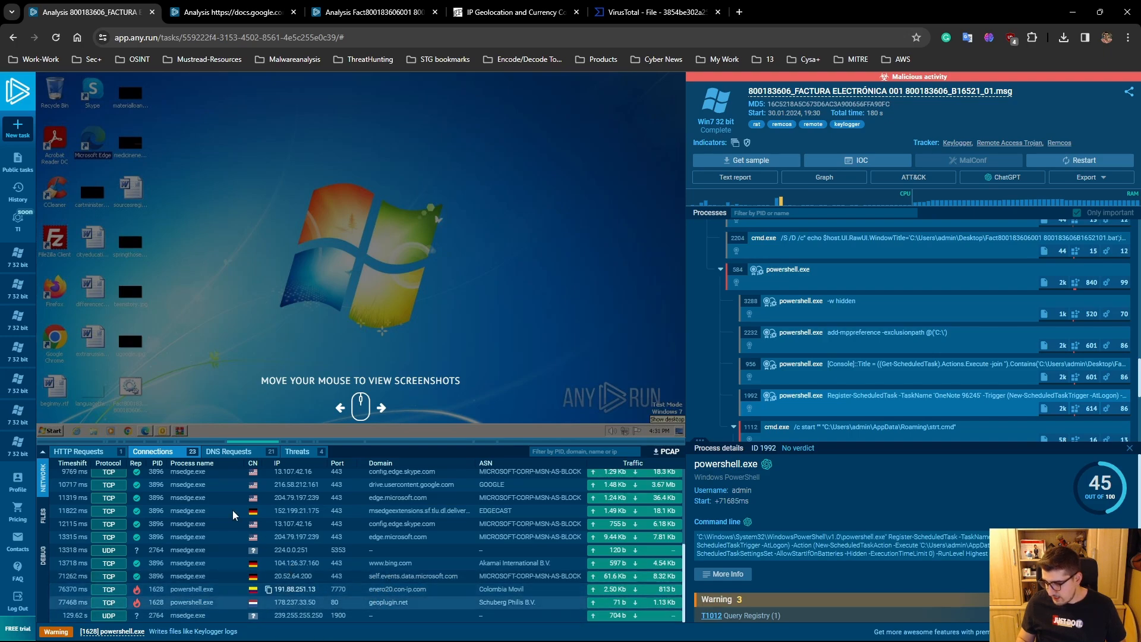
- Review the DNS requests down to the enero20.con-ip.com and geoplugin.net entries and check their reputation
{"action": "left_click", "coordinate": [228, 451]}
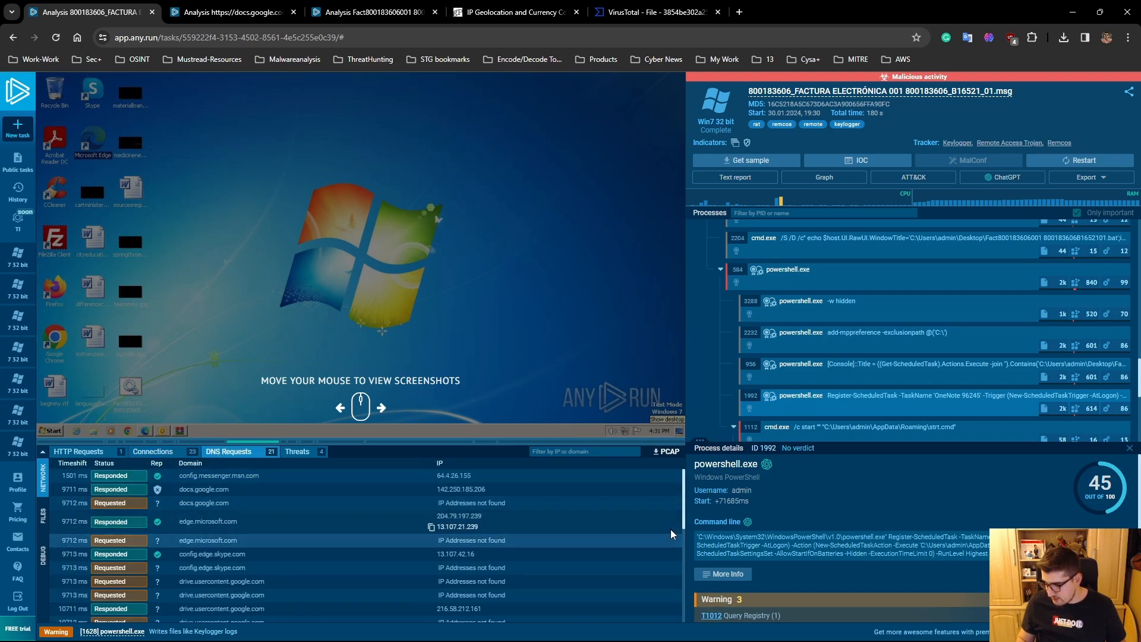
{"action": "left_click_drag", "start_coordinate": [682, 516], "coordinate": [675, 615]}
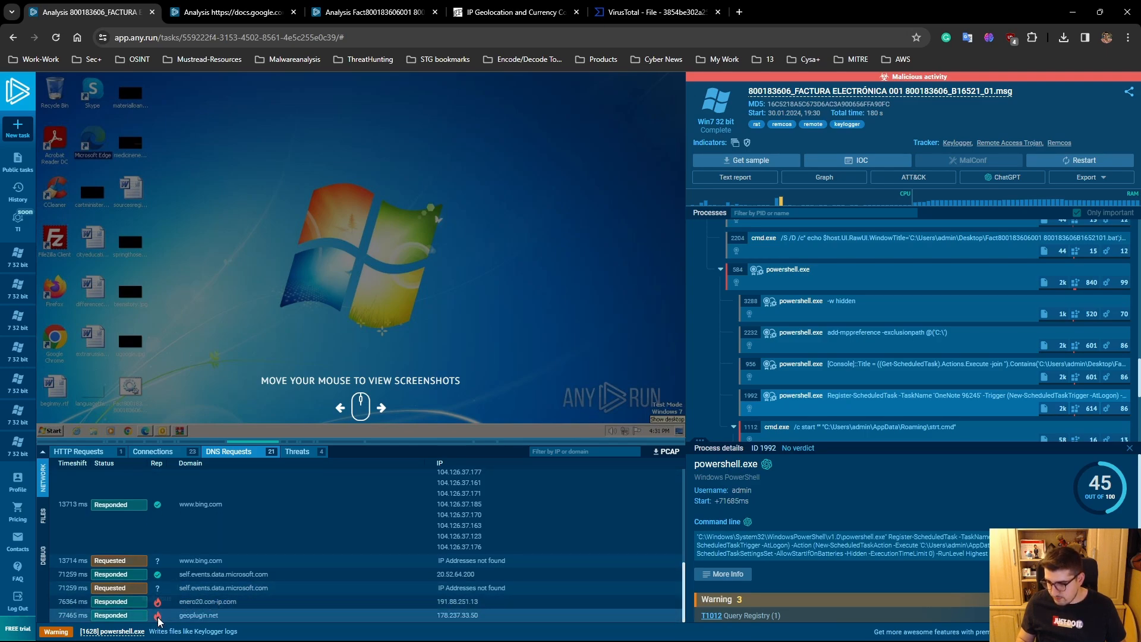
{"action": "mouse_move", "coordinate": [159, 620]}
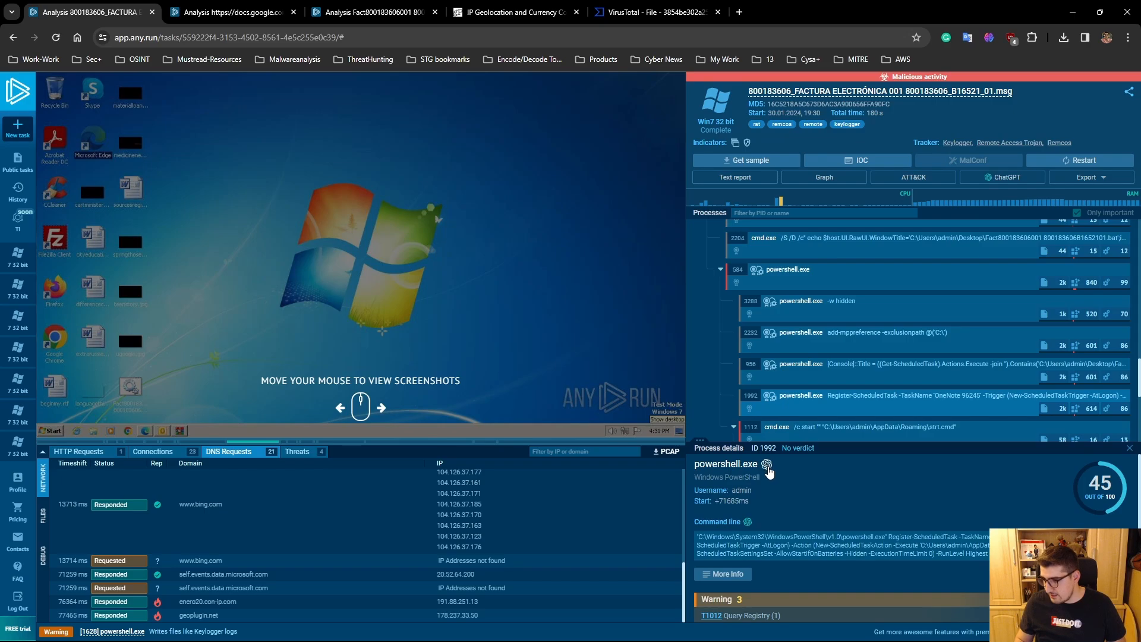
- Read the ChatGPT report for the powershell.exe process with PID 1992, and close both the report and the process details
{"action": "left_click", "coordinate": [767, 468]}
{"action": "scroll", "coordinate": [552, 357], "scroll_direction": "up", "scroll_amount": 3}
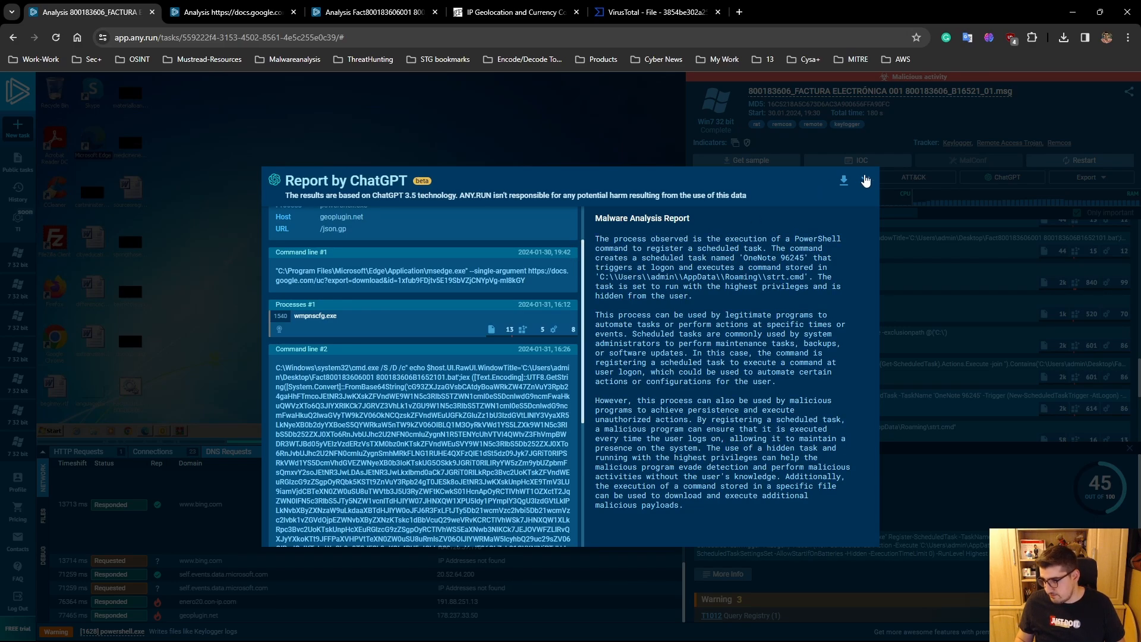
{"action": "scroll", "coordinate": [576, 282], "scroll_direction": "up", "scroll_amount": 1}
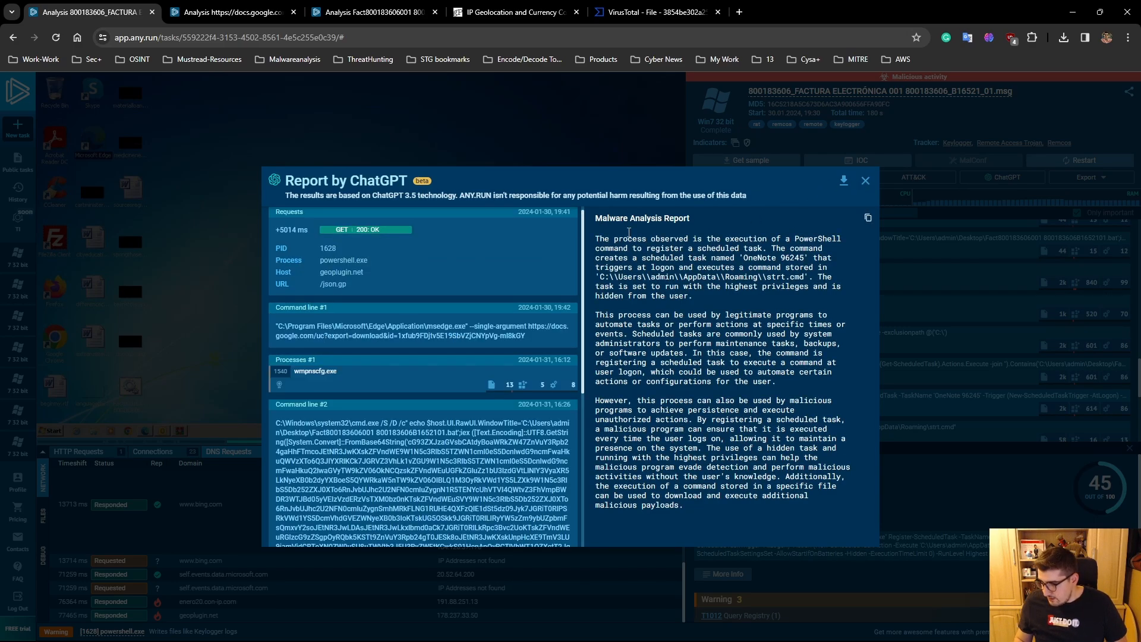
{"action": "left_click", "coordinate": [866, 180]}
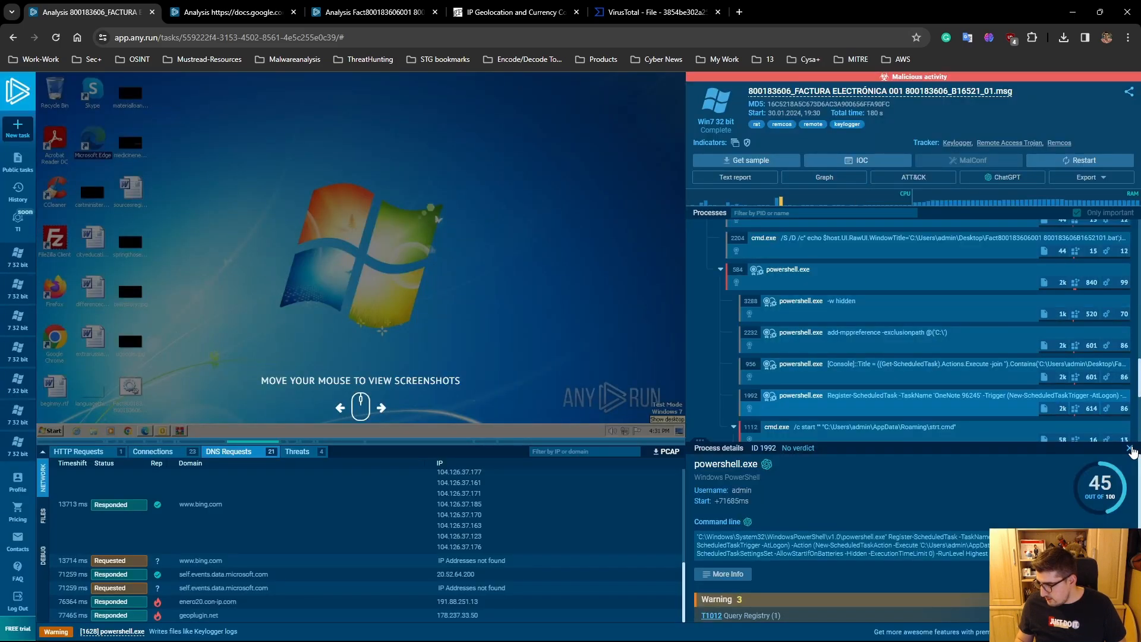
{"action": "left_click", "coordinate": [1129, 448]}
- Look through the remaining process tree, the threats and the connections, and copy the geoplugin.net domain from the DNS requests
{"action": "scroll", "coordinate": [1081, 446], "scroll_direction": "down", "scroll_amount": 2}
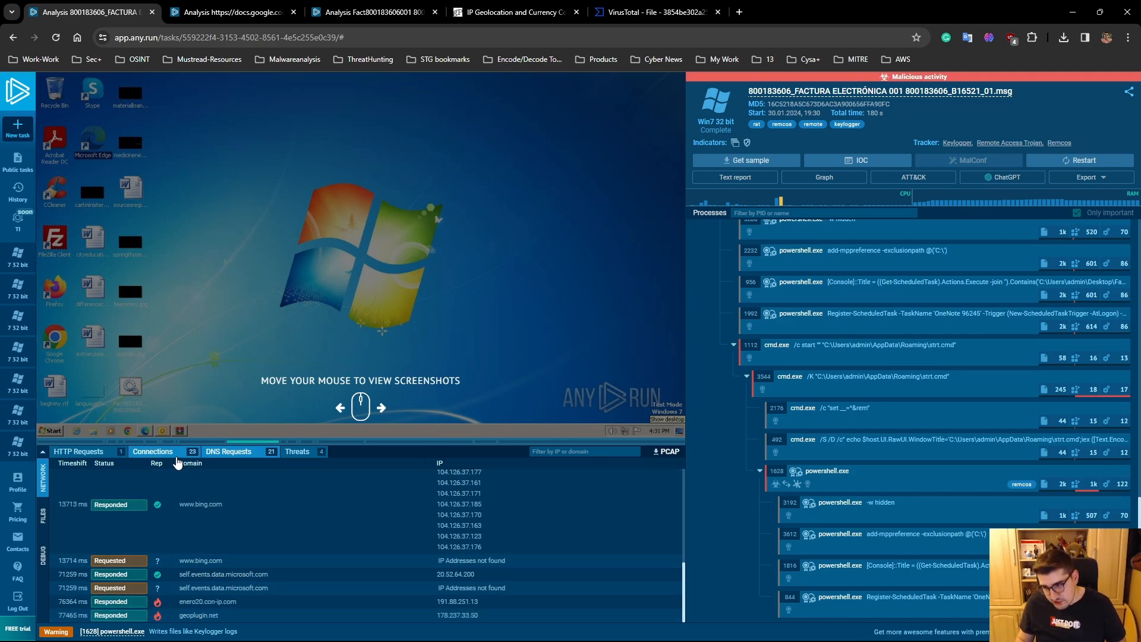
{"action": "left_click", "coordinate": [296, 461]}
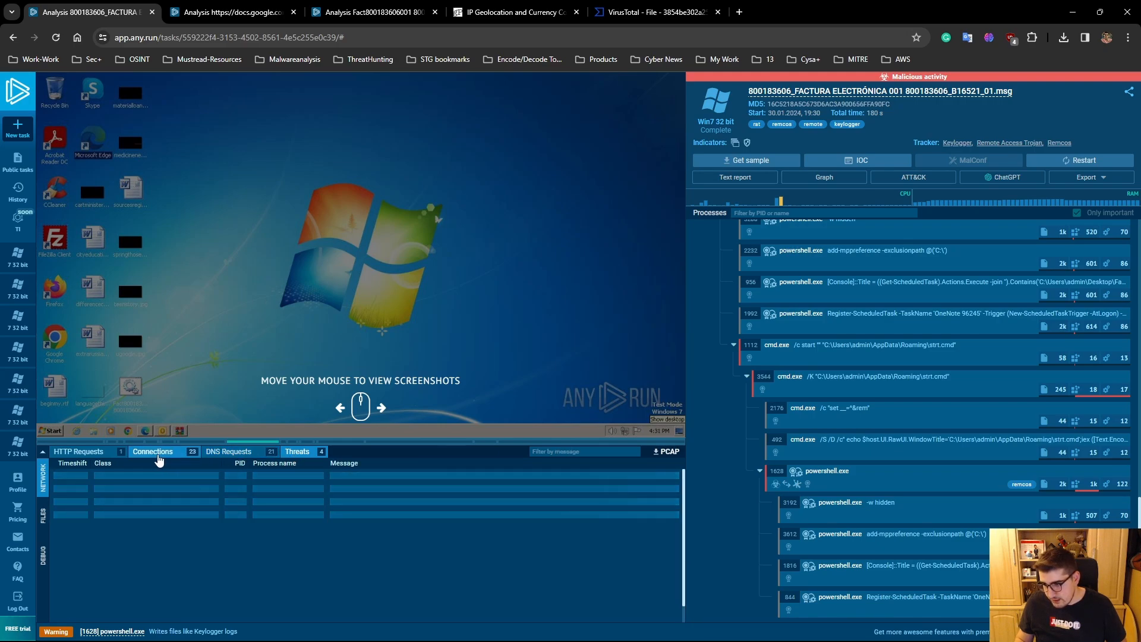
{"action": "left_click", "coordinate": [155, 453]}
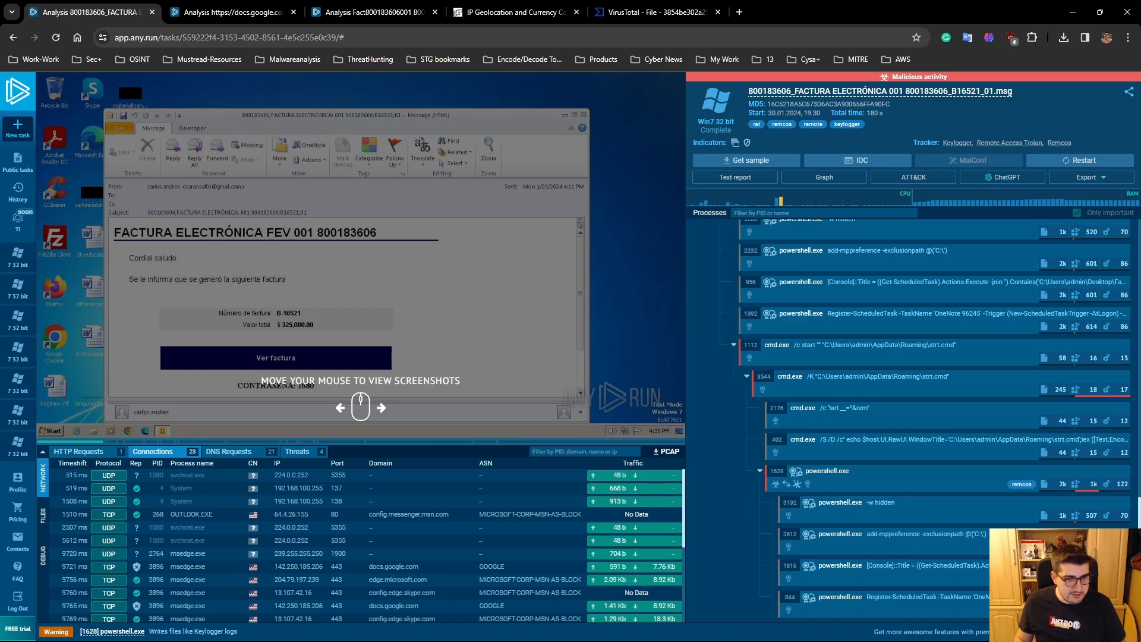
{"action": "left_click", "coordinate": [226, 452]}
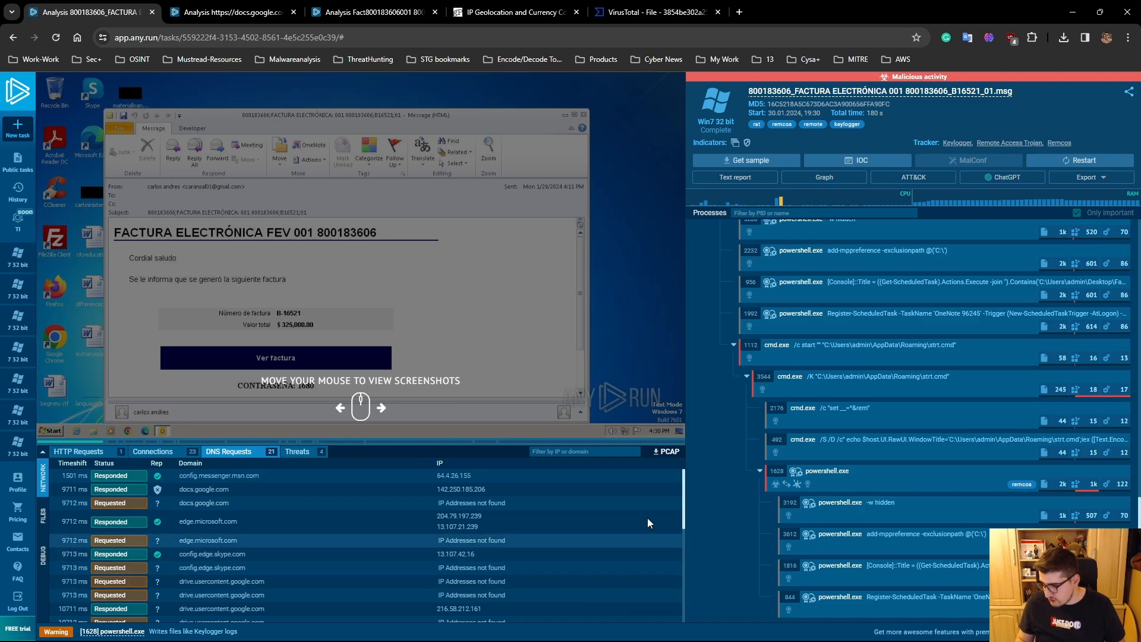
{"action": "left_click_drag", "start_coordinate": [684, 501], "coordinate": [684, 591]}
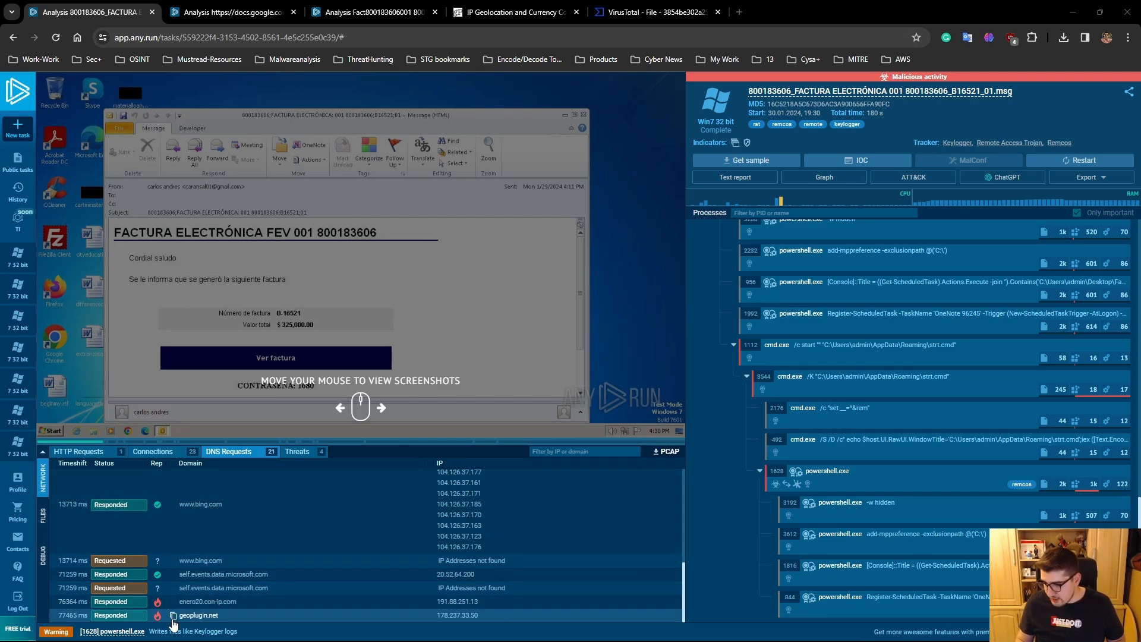
{"action": "left_click", "coordinate": [174, 616]}
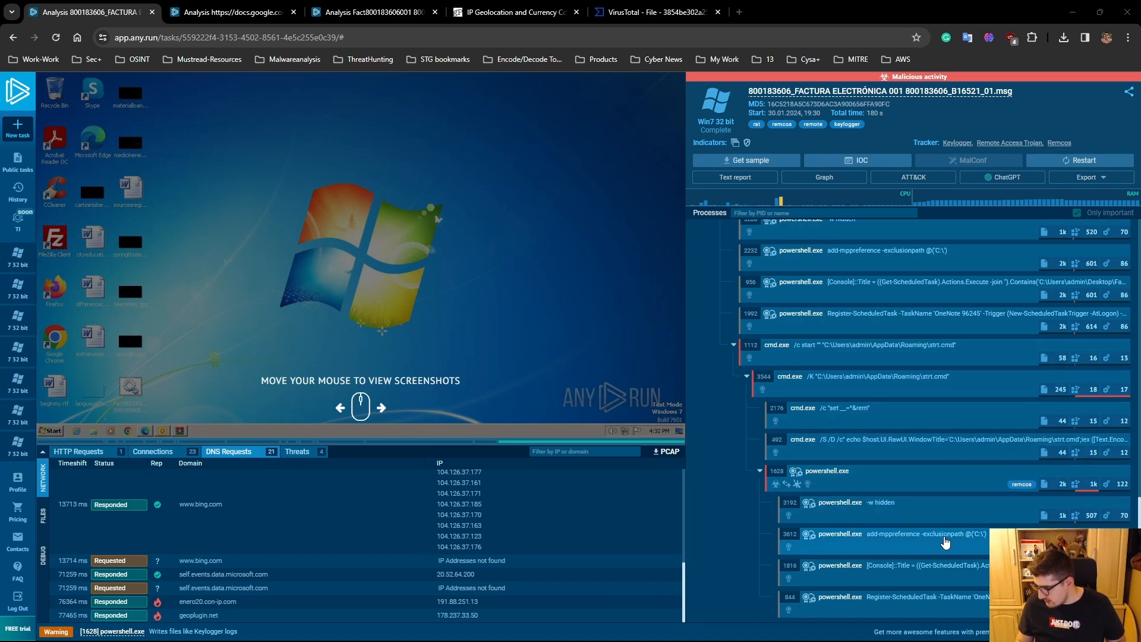
- Inspect the add-mppreference exclusion path command of the powershell.exe process with PID 2232, and close its details
{"action": "left_click", "coordinate": [903, 540]}
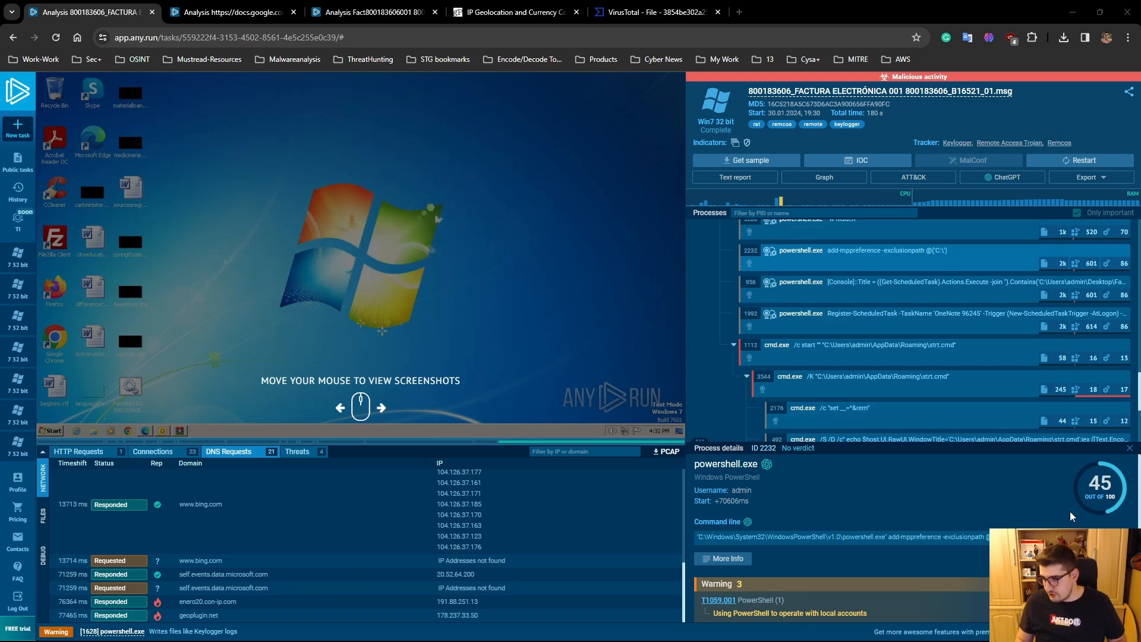
{"action": "left_click", "coordinate": [1130, 451]}
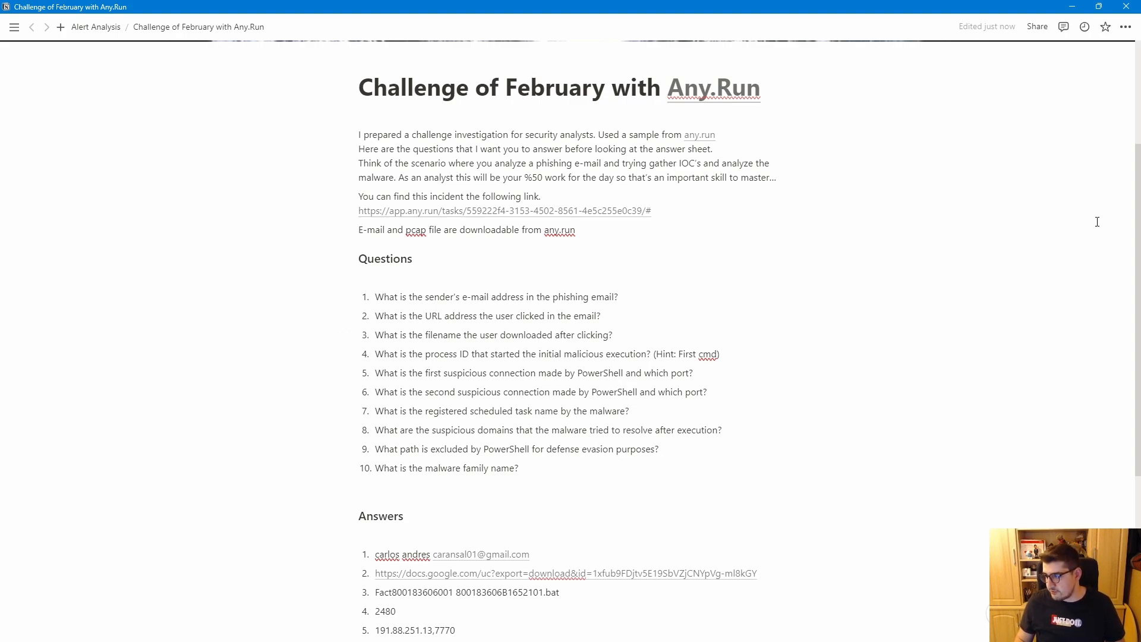
- Switch to the Challenge of February with Any.Run notes in Notion and review the questions and the full answer list
{"action": "scroll", "coordinate": [1111, 255], "scroll_direction": "down", "scroll_amount": 3}
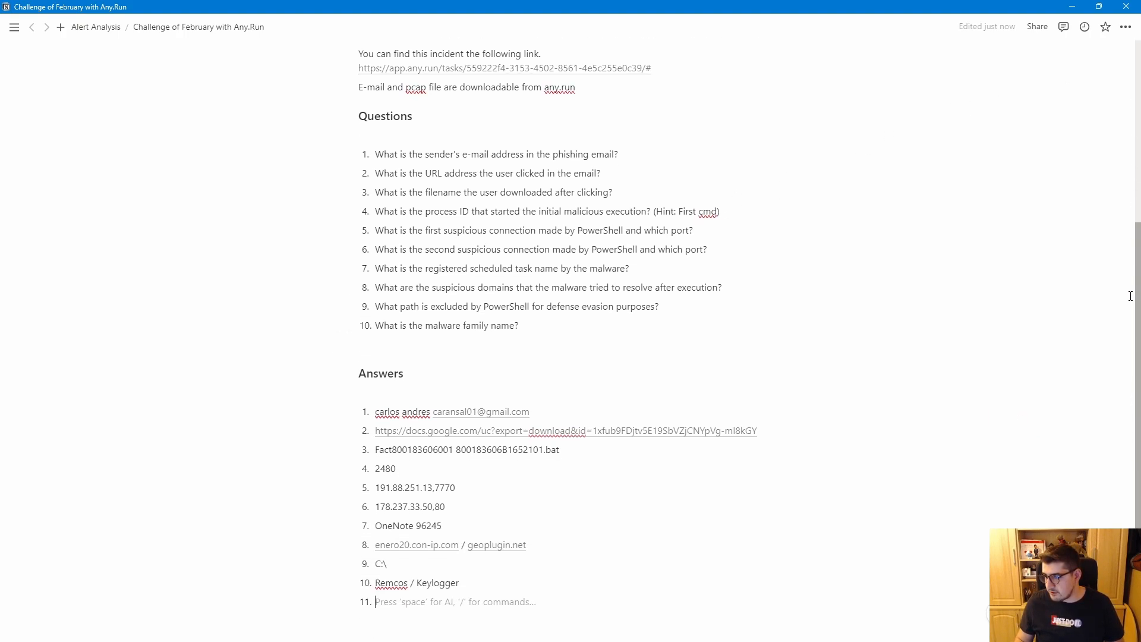
{"action": "scroll", "coordinate": [1131, 295], "scroll_direction": "down", "scroll_amount": 1}
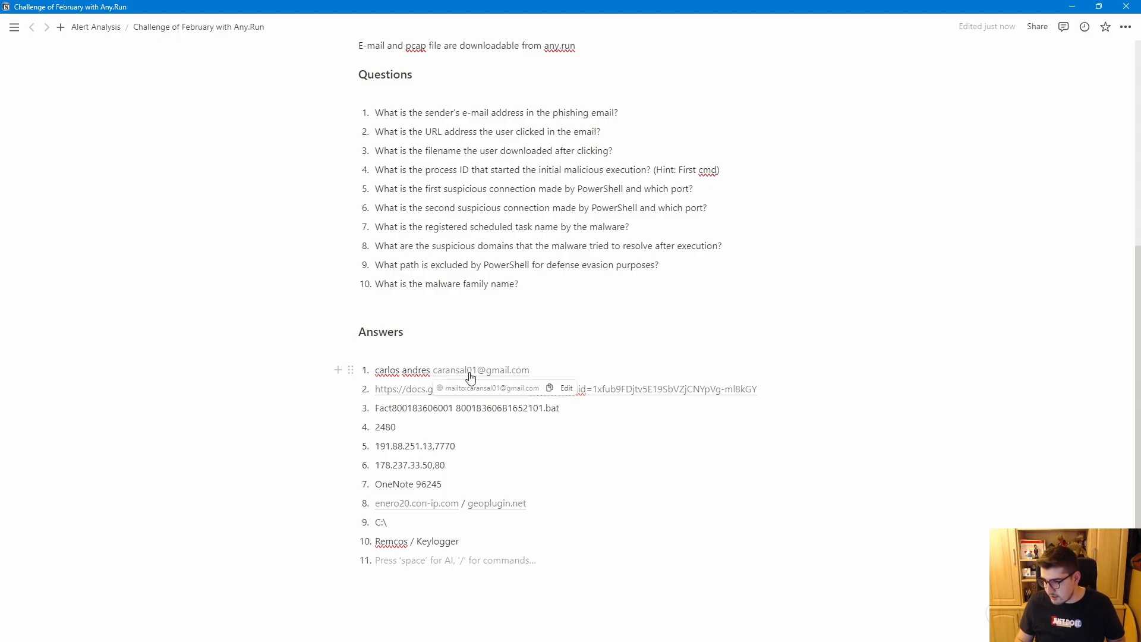
- Check the recorded answers one by one, from the sender's address and download link through the suspicious connections and domains to the excluded path
{"action": "left_click", "coordinate": [398, 369]}
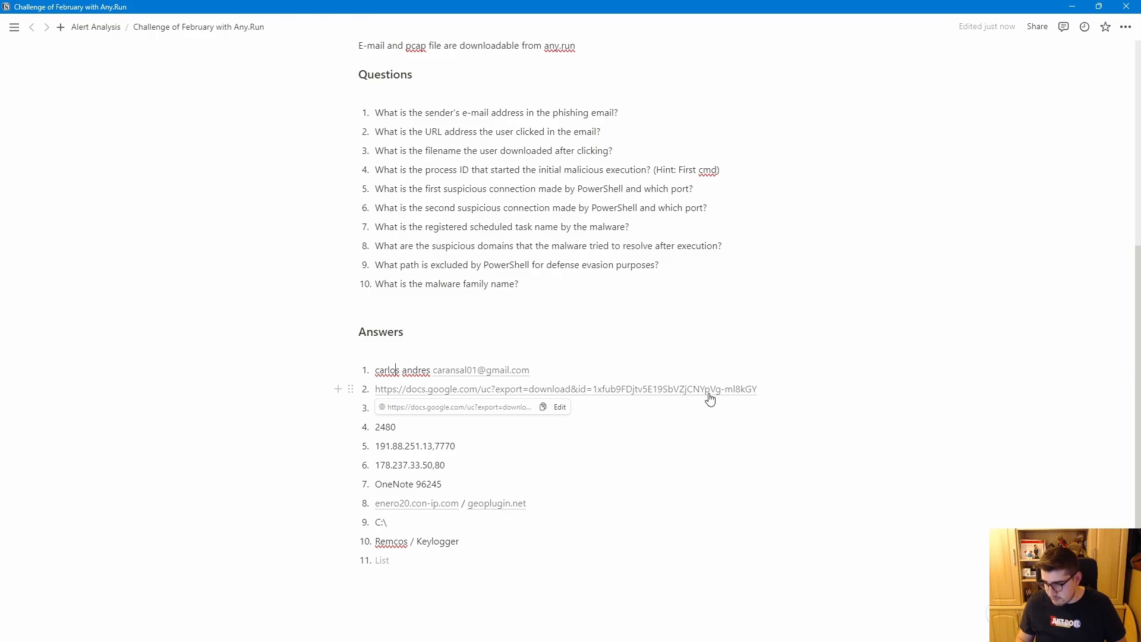
{"action": "left_click", "coordinate": [482, 408]}
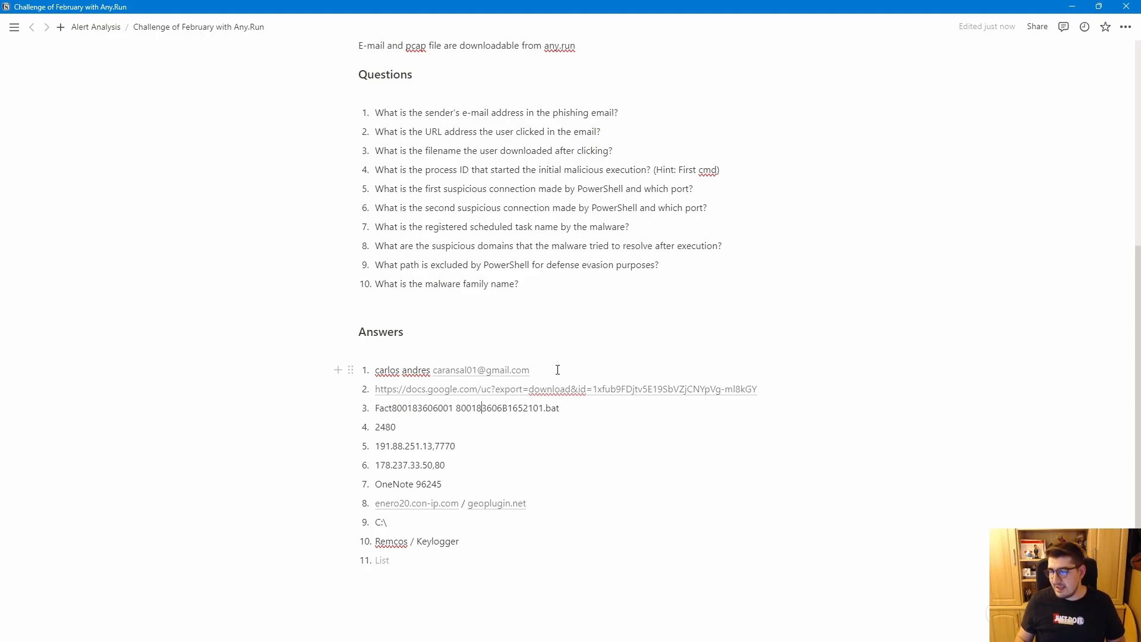
{"action": "left_click", "coordinate": [451, 465]}
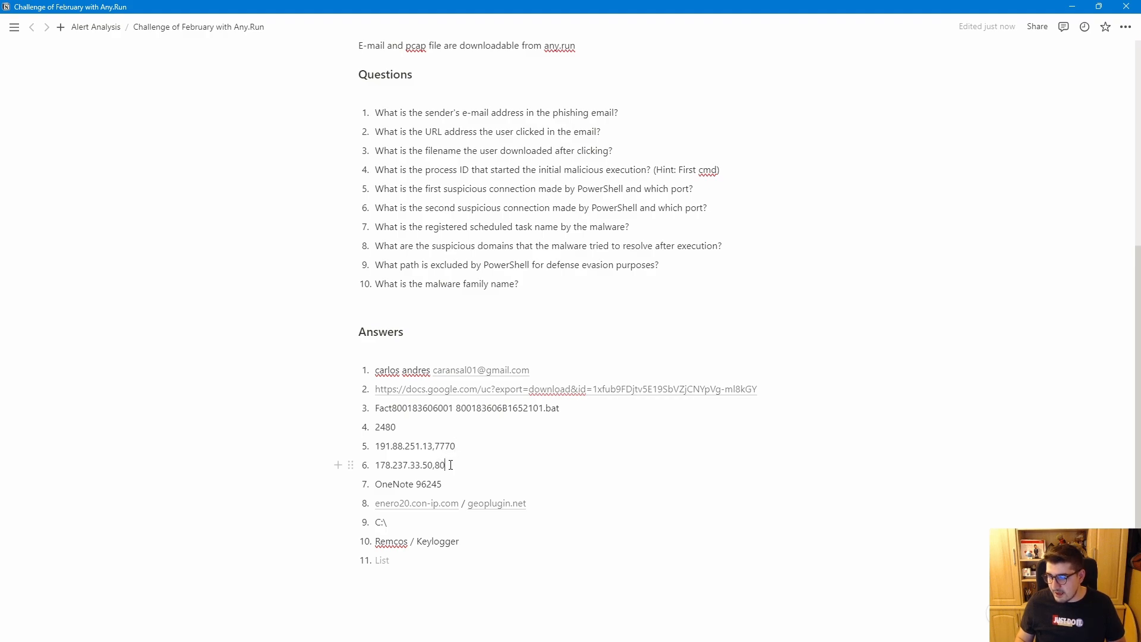
{"action": "left_click", "coordinate": [457, 446]}
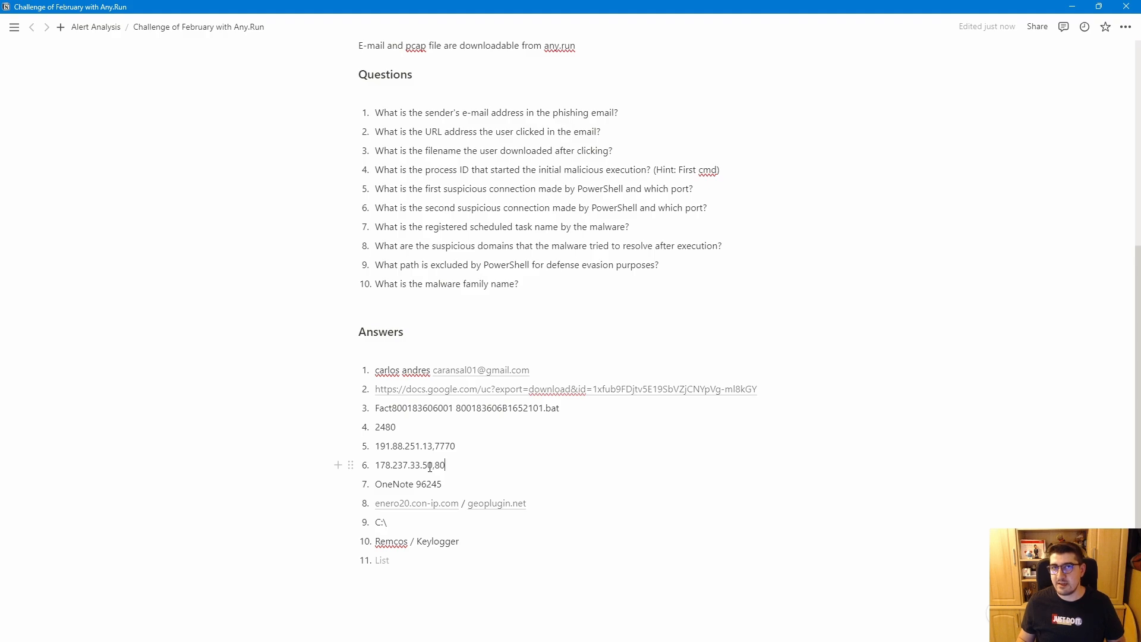
{"action": "left_click_drag", "start_coordinate": [375, 465], "coordinate": [431, 465]}
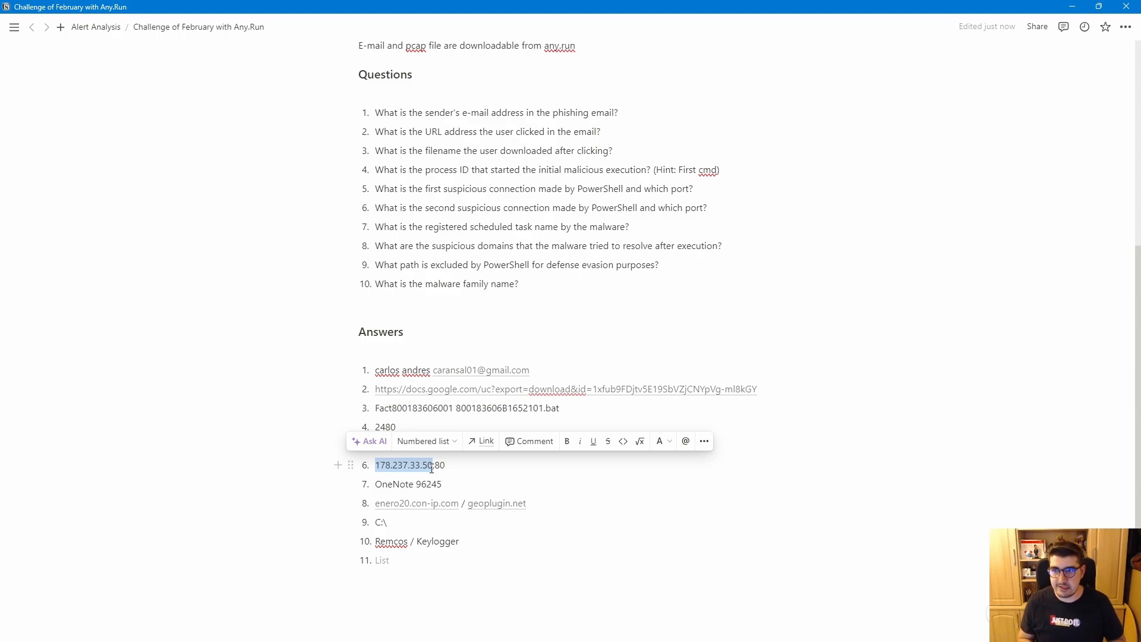
{"action": "left_click_drag", "start_coordinate": [526, 503], "coordinate": [378, 510]}
{"action": "left_click", "coordinate": [438, 523]}
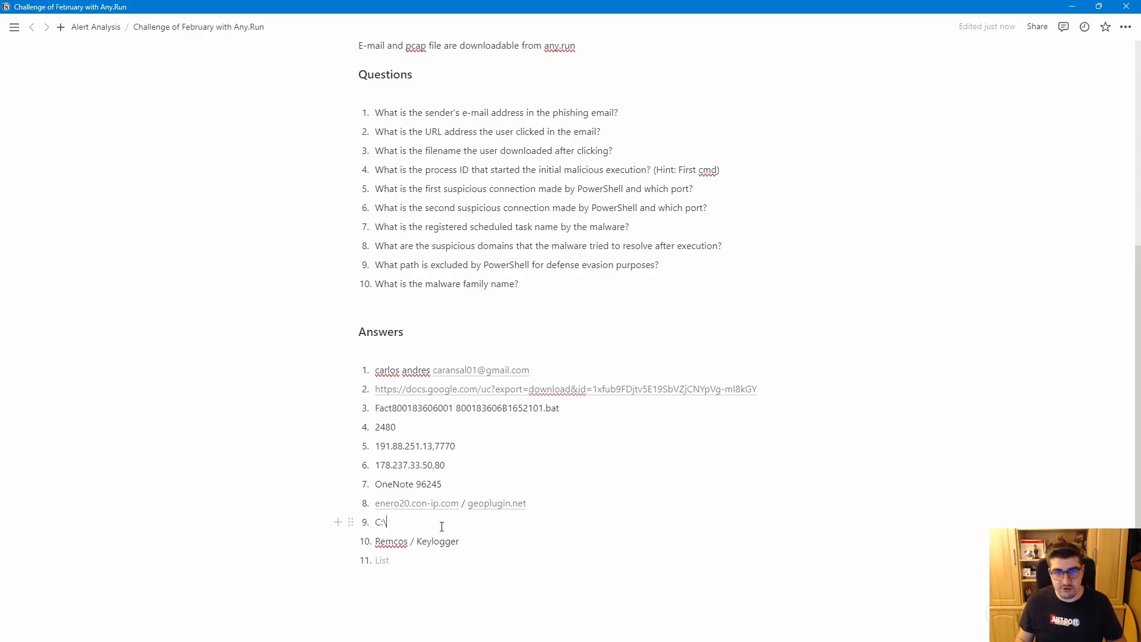
- Remove the empty eleventh item's numbering at the end of the Answers list
{"action": "left_click", "coordinate": [407, 563]}
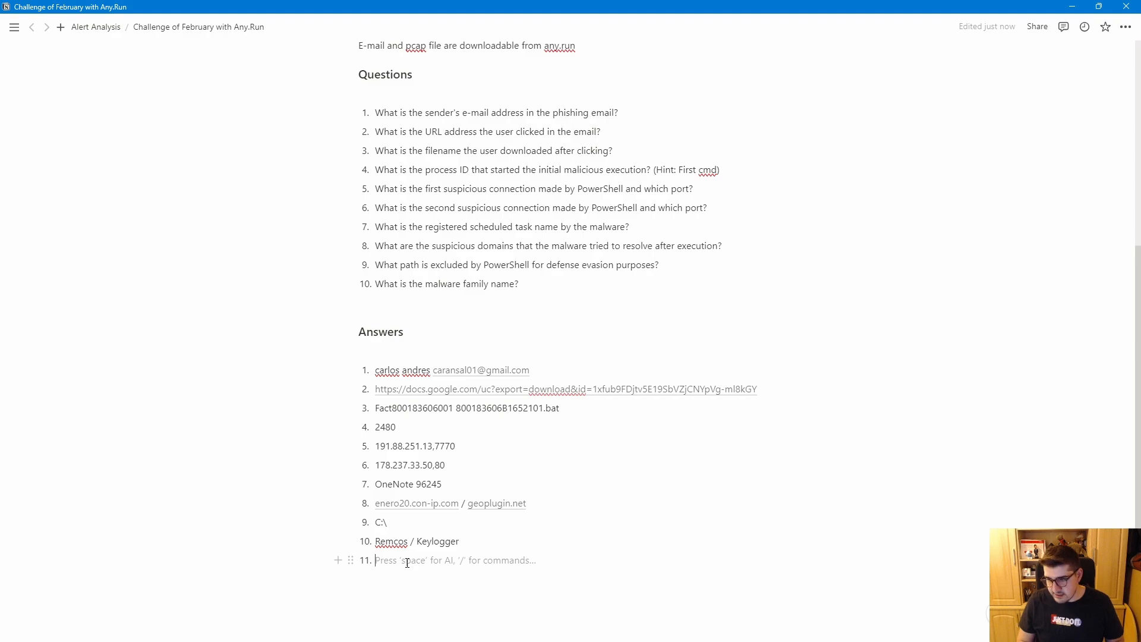
{"action": "key", "text": "BackSpace"}
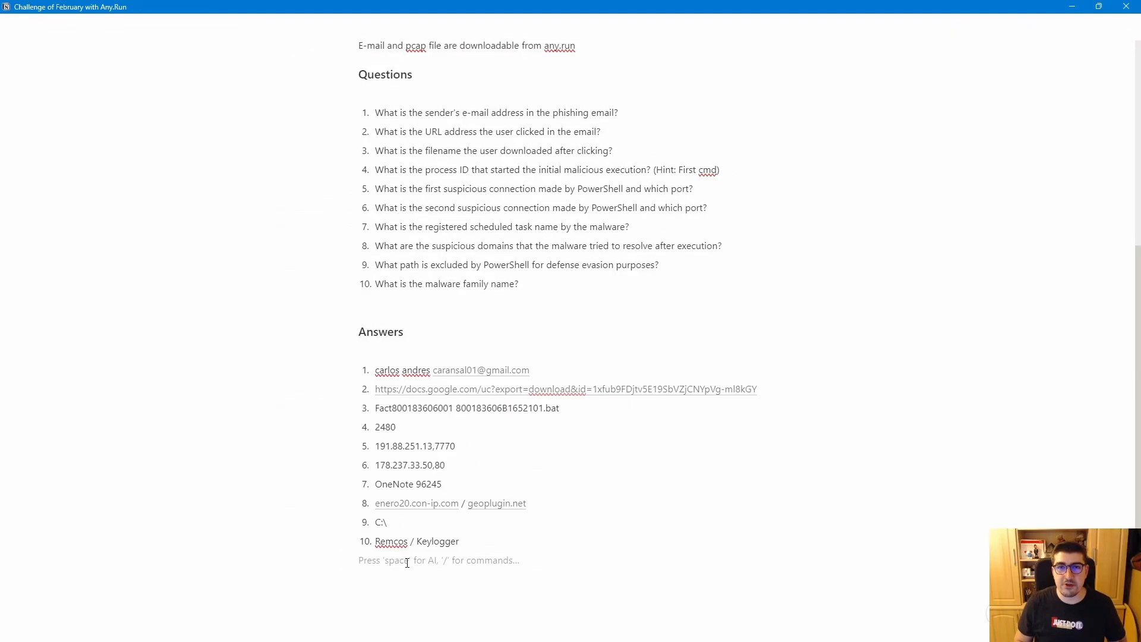